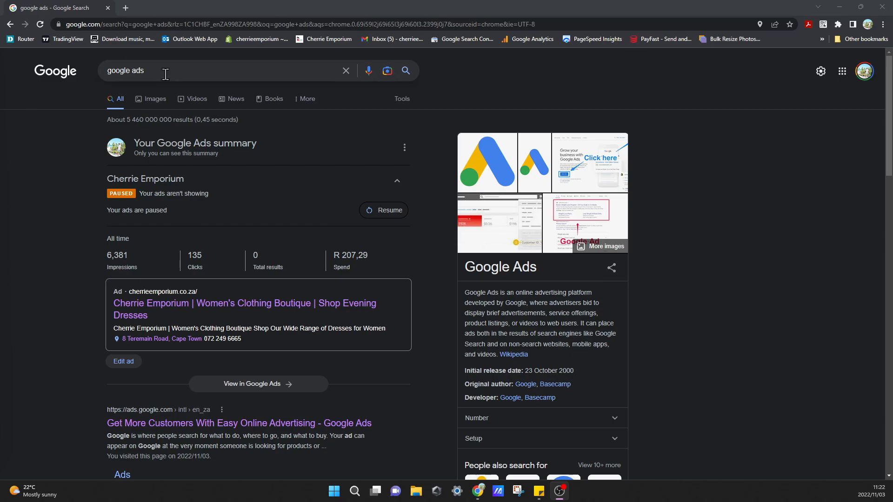
Step: Open the Google Ads website from the search results, start now, and enter the first listed Google Ads account
{"action": "scroll", "coordinate": [215, 296], "scroll_direction": "down", "scroll_amount": 3}
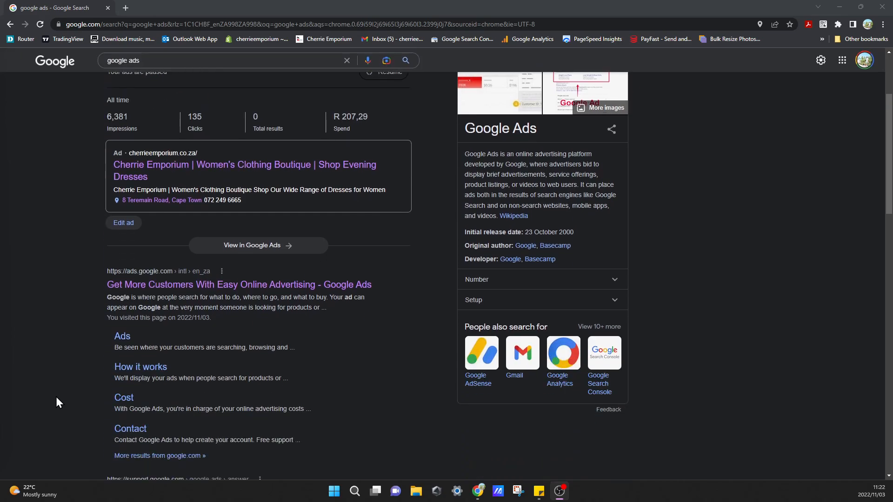
{"action": "left_click", "coordinate": [171, 290]}
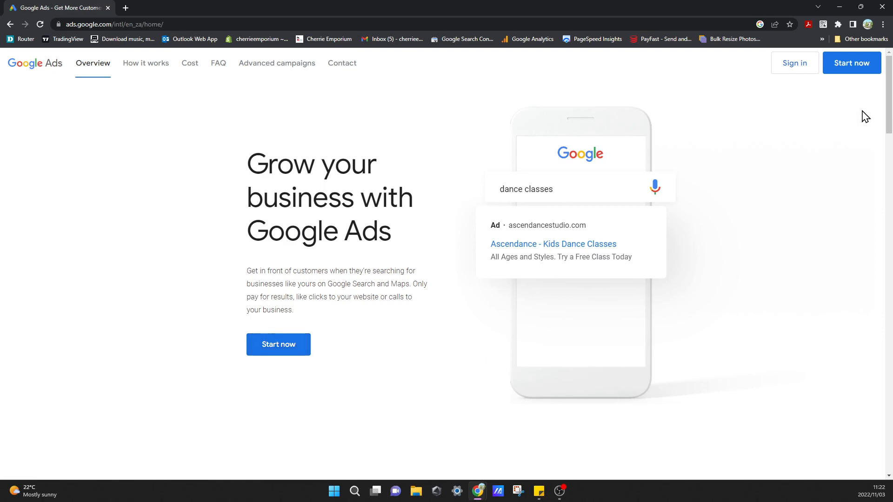
{"action": "left_click", "coordinate": [853, 63]}
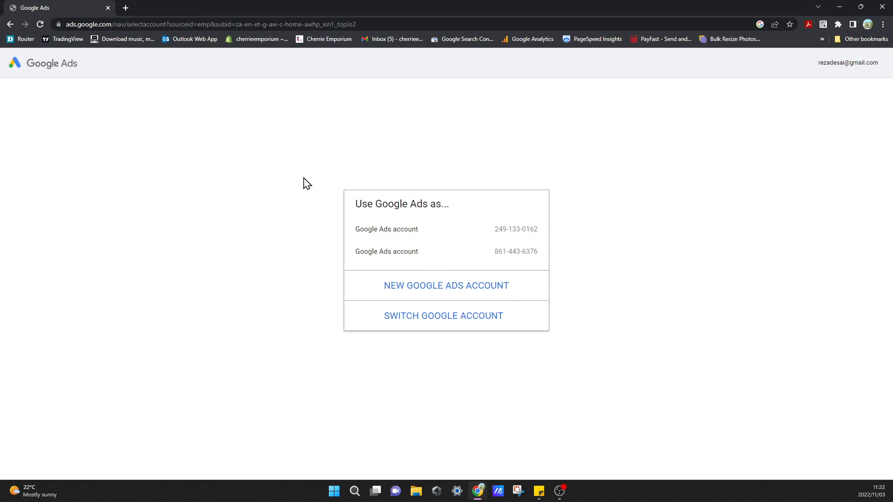
{"action": "left_click", "coordinate": [431, 228]}
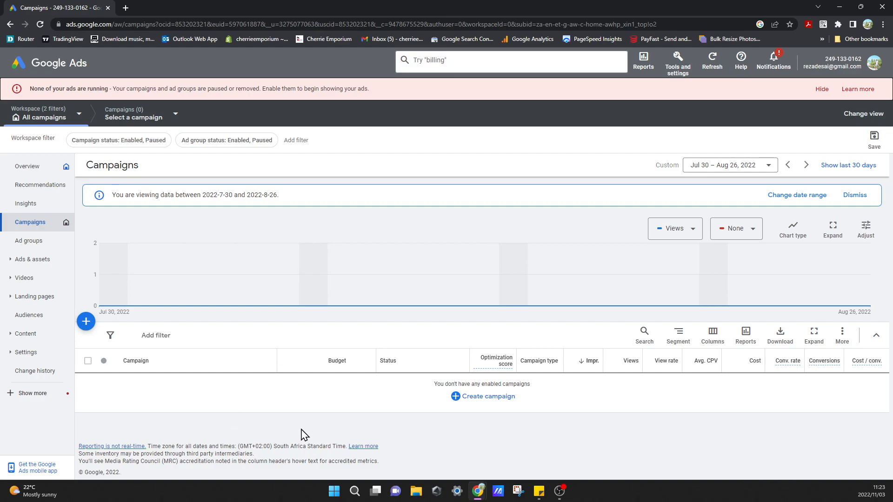
Step: Start a new campaign with the objective "Create a campaign without a goal's guidance"
{"action": "left_click", "coordinate": [490, 402]}
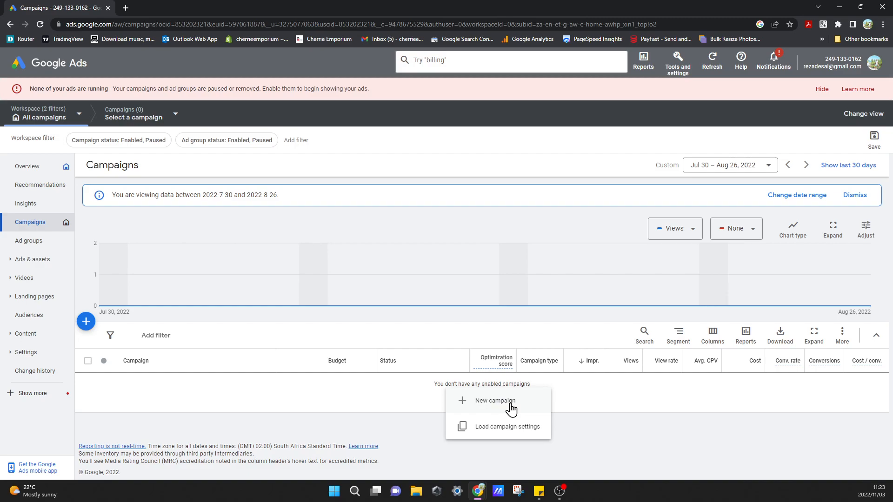
{"action": "left_click", "coordinate": [510, 406]}
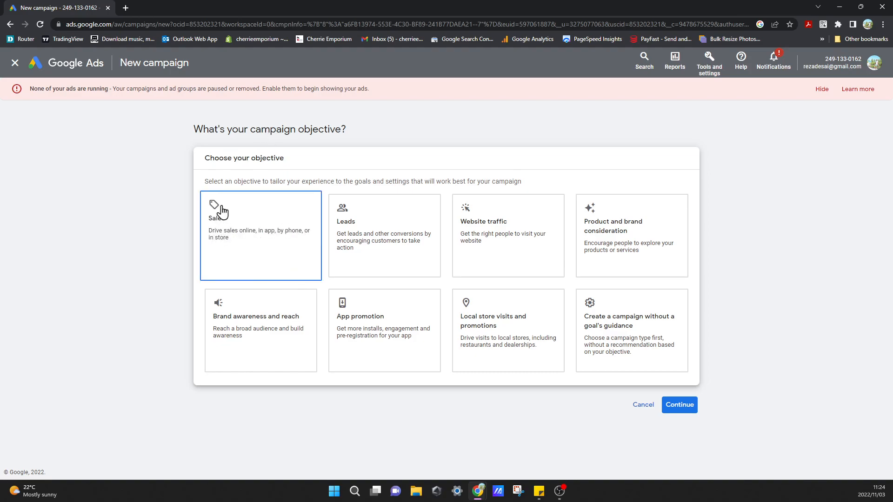
{"action": "left_click", "coordinate": [621, 335]}
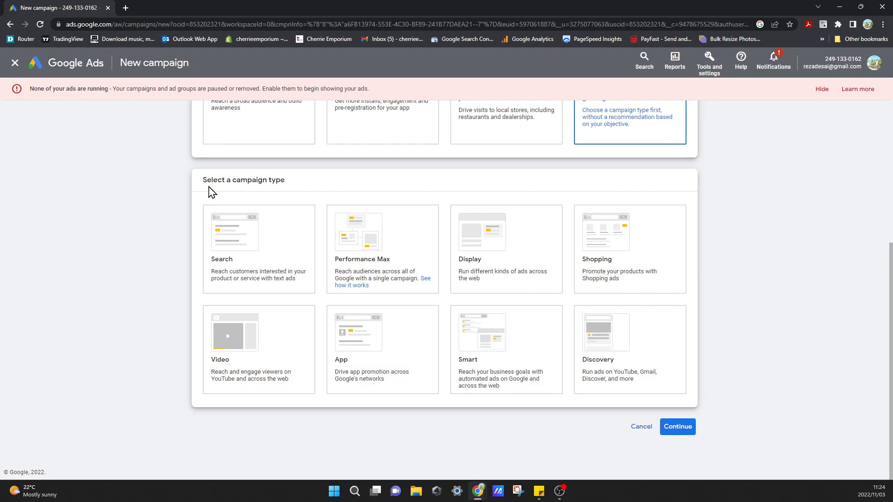
Step: Choose Search as the campaign type and continue with the account-default Submit lead forms conversion goal
{"action": "left_click", "coordinate": [239, 269]}
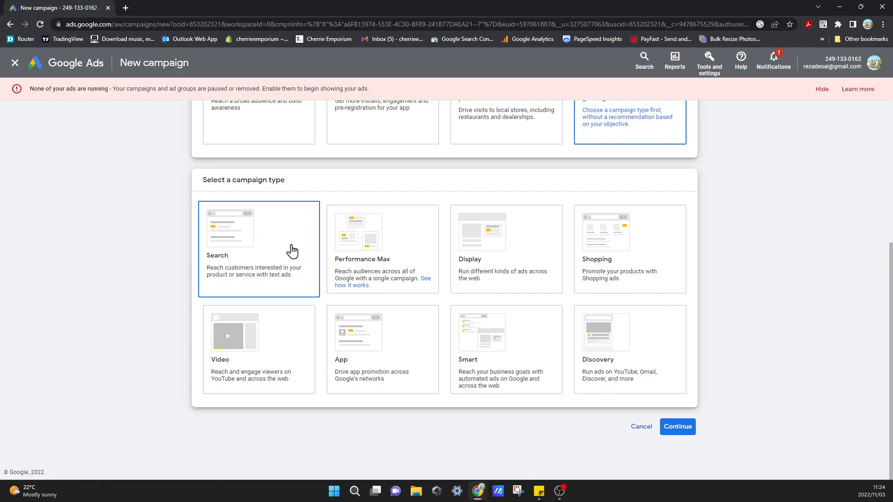
{"action": "left_click", "coordinate": [292, 251]}
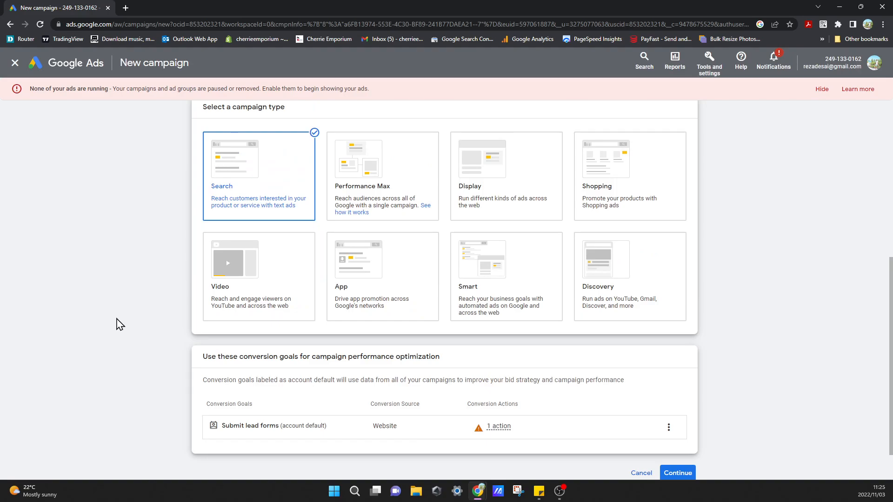
{"action": "scroll", "coordinate": [120, 324], "scroll_direction": "down", "scroll_amount": 1}
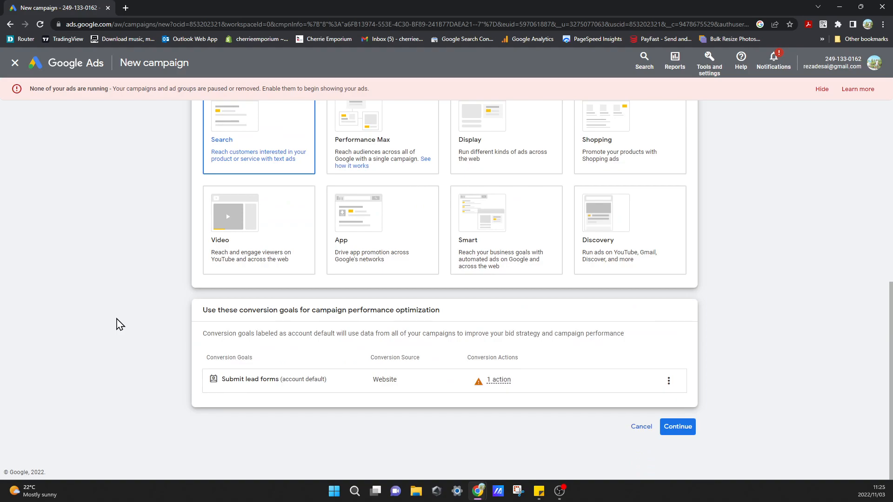
{"action": "scroll", "coordinate": [120, 324], "scroll_direction": "up", "scroll_amount": 3}
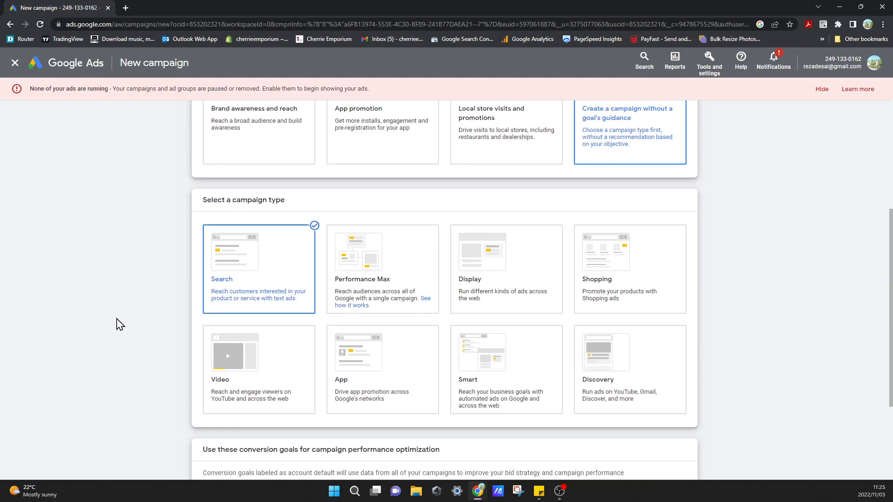
{"action": "scroll", "coordinate": [120, 324], "scroll_direction": "down", "scroll_amount": 3}
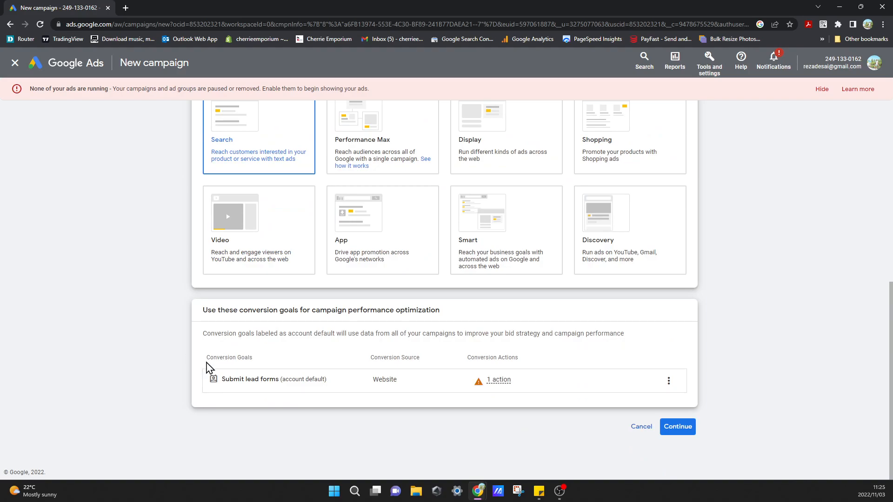
{"action": "left_click", "coordinate": [684, 431]}
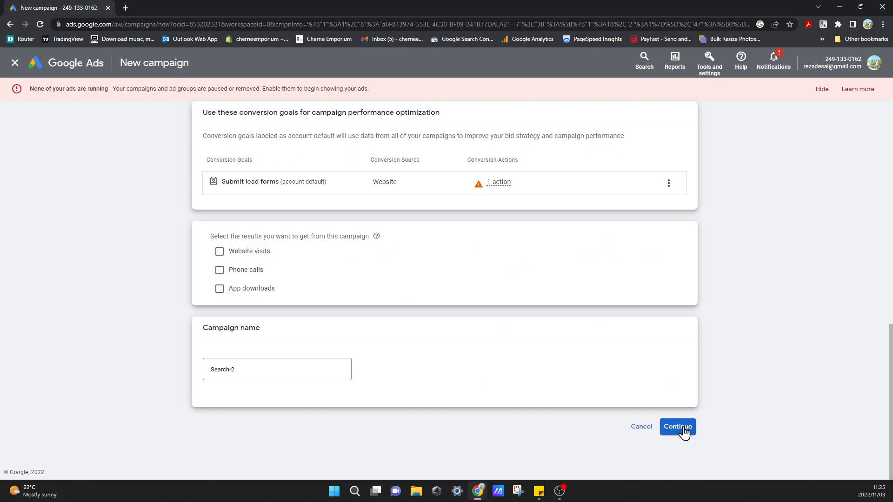
Step: Review the conversion goals and select Website visits as the result wanted from the campaign
{"action": "scroll", "coordinate": [102, 348], "scroll_direction": "up", "scroll_amount": 2}
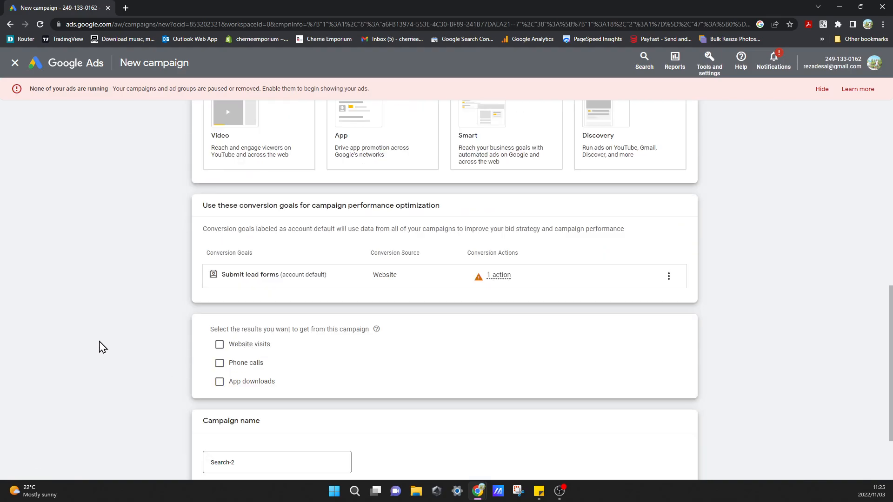
{"action": "scroll", "coordinate": [102, 348], "scroll_direction": "up", "scroll_amount": 9}
{"action": "scroll", "coordinate": [103, 348], "scroll_direction": "down", "scroll_amount": 10}
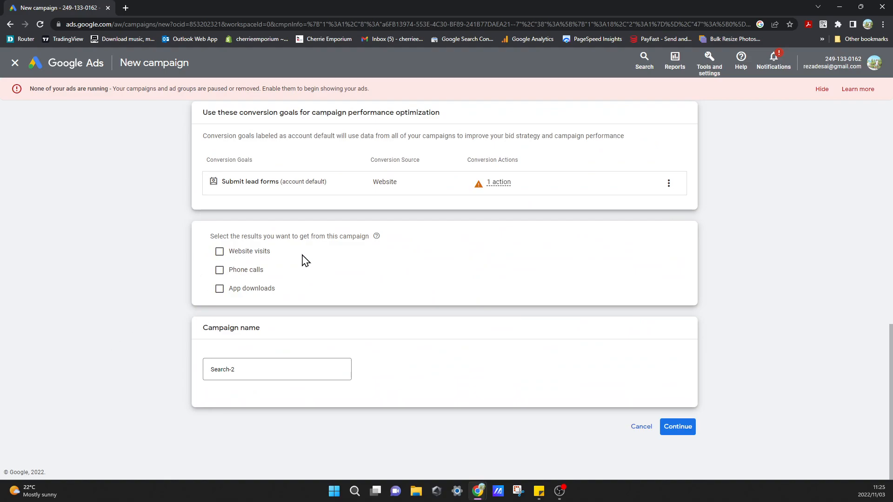
{"action": "scroll", "coordinate": [200, 148], "scroll_direction": "up", "scroll_amount": 2}
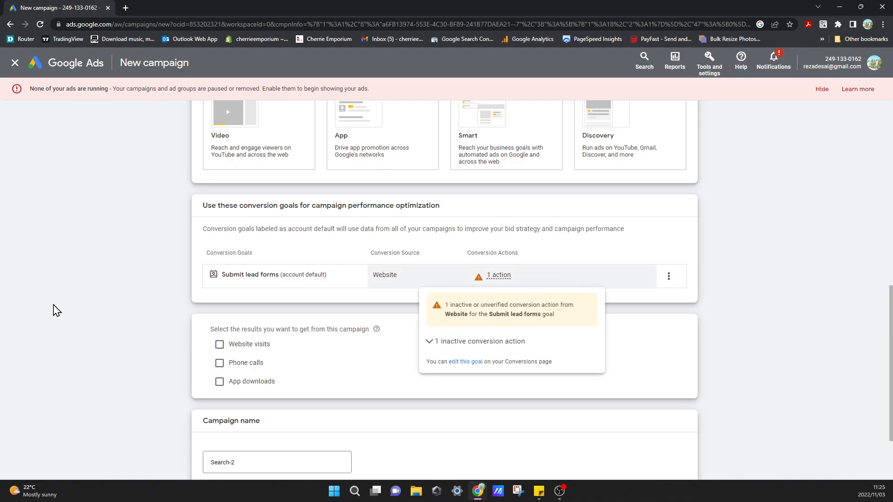
{"action": "scroll", "coordinate": [154, 324], "scroll_direction": "down", "scroll_amount": 2}
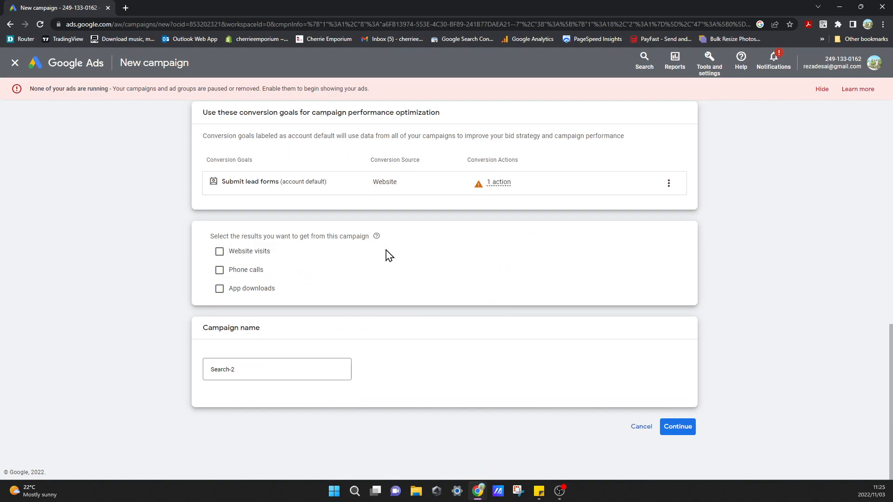
{"action": "left_click", "coordinate": [242, 253]}
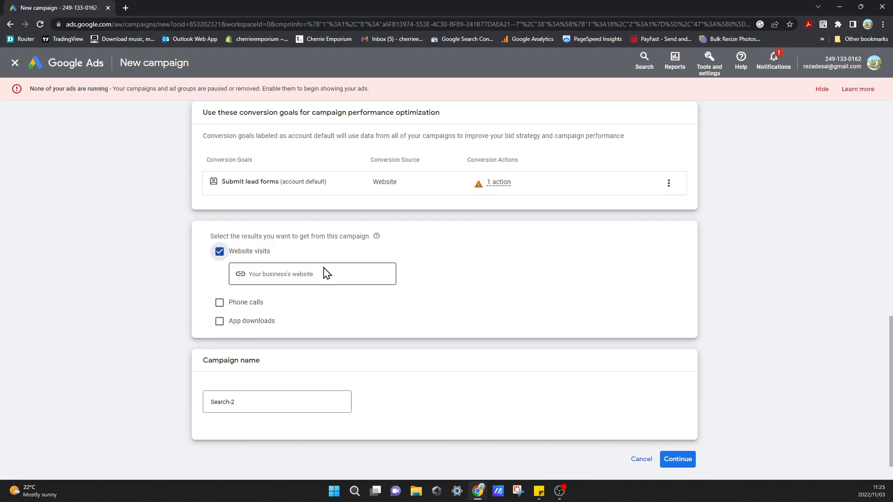
Step: Open the bookmarked Dubai visa website home page in a new browser tab and copy its web address
{"action": "left_click", "coordinate": [126, 8]}
{"action": "left_click", "coordinate": [822, 37]}
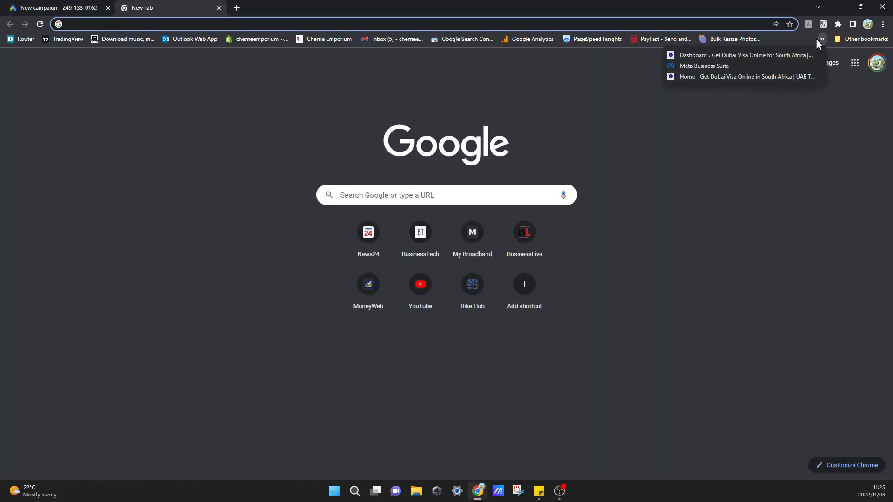
{"action": "left_click", "coordinate": [770, 75]}
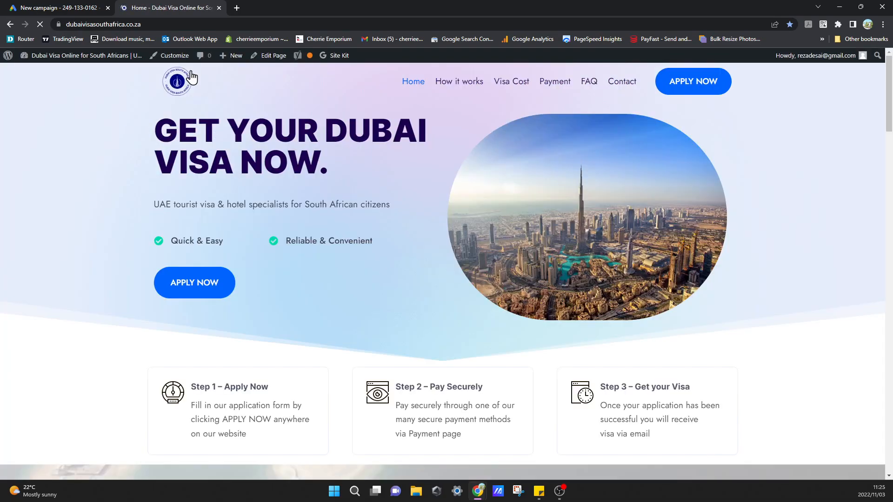
{"action": "left_click", "coordinate": [176, 22]}
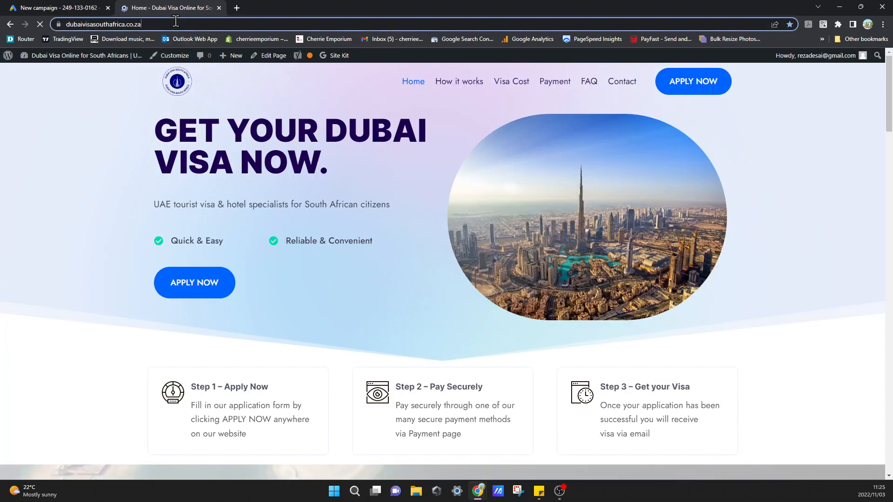
{"action": "left_click", "coordinate": [130, 26]}
{"action": "right_click", "coordinate": [130, 22]}
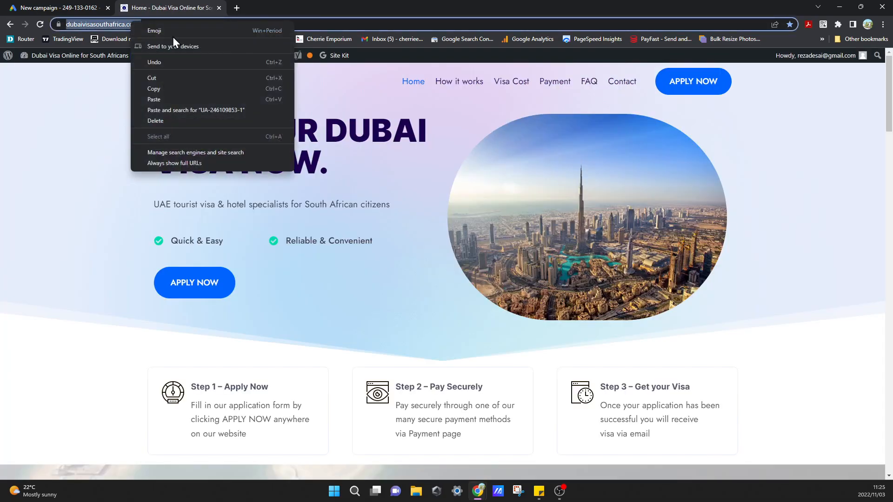
{"action": "left_click", "coordinate": [181, 89]}
{"action": "left_click", "coordinate": [51, 7]}
{"action": "left_click", "coordinate": [307, 275]}
{"action": "right_click", "coordinate": [299, 274]}
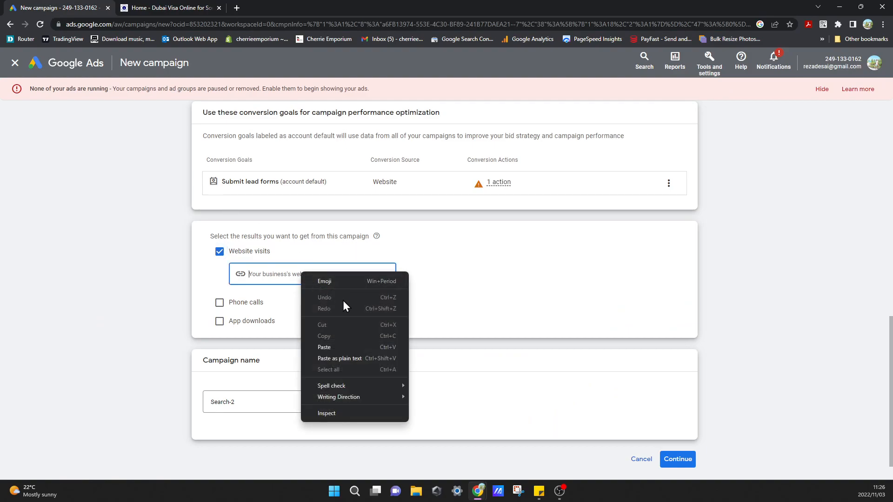
{"action": "left_click", "coordinate": [357, 353]}
{"action": "left_click", "coordinate": [554, 269]}
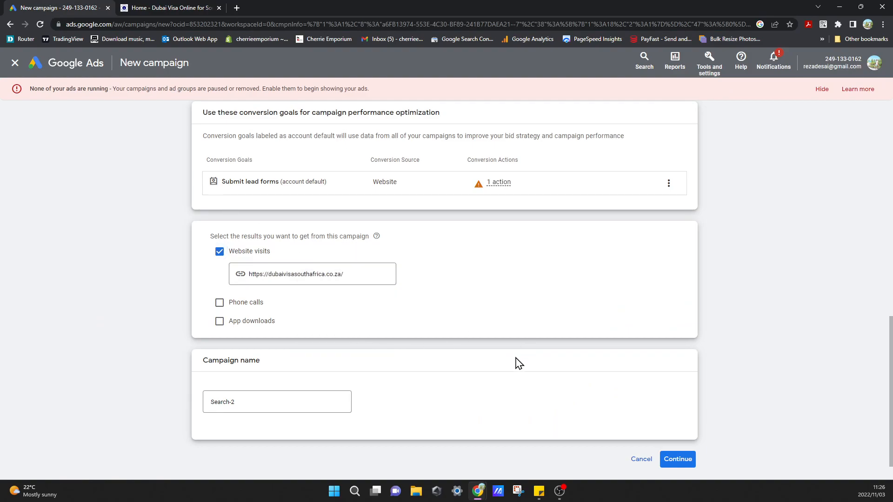
Step: Name the campaign "Dubai Visa SA" and continue to the bidding settings
{"action": "left_click_drag", "start_coordinate": [267, 398], "coordinate": [194, 401]}
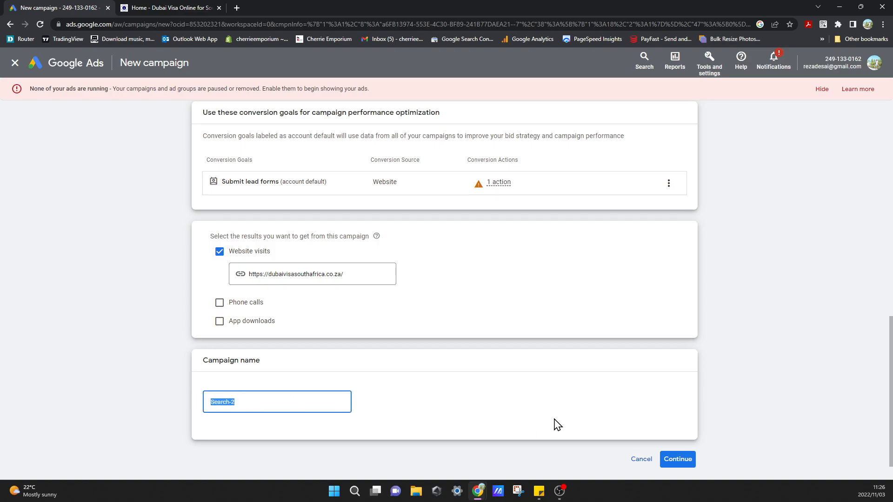
{"action": "type", "text": "Dubai Visa SA"}
{"action": "left_click", "coordinate": [669, 458]}
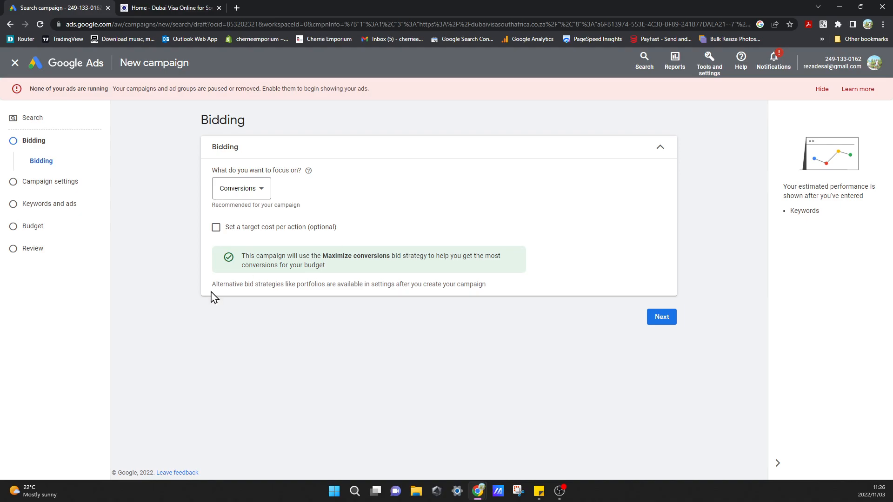
Step: Look over the bidding focus options, keep Conversions, and set a target cost per action of ZAR 15
{"action": "left_click", "coordinate": [260, 189]}
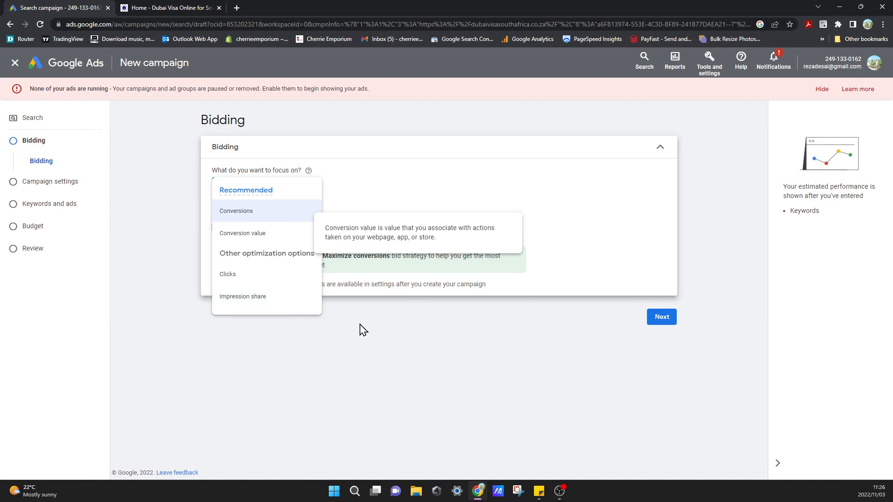
{"action": "left_click", "coordinate": [336, 298]}
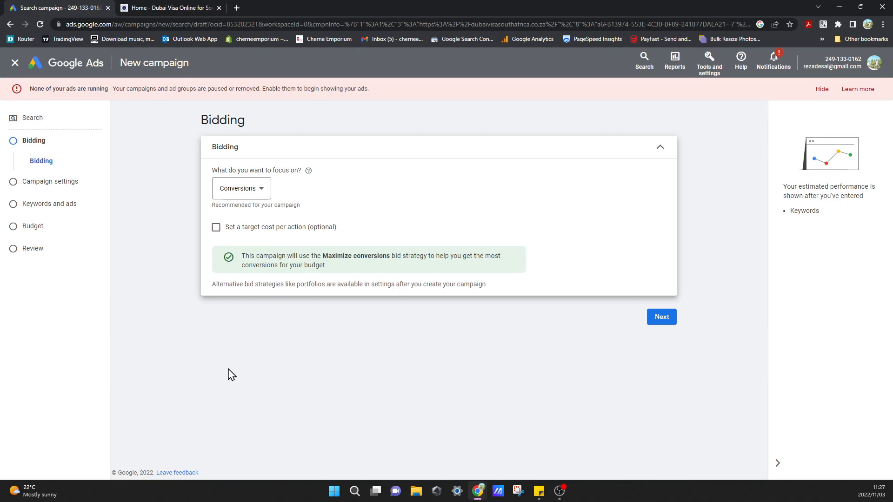
{"action": "left_click", "coordinate": [216, 227]}
{"action": "left_click", "coordinate": [263, 262]}
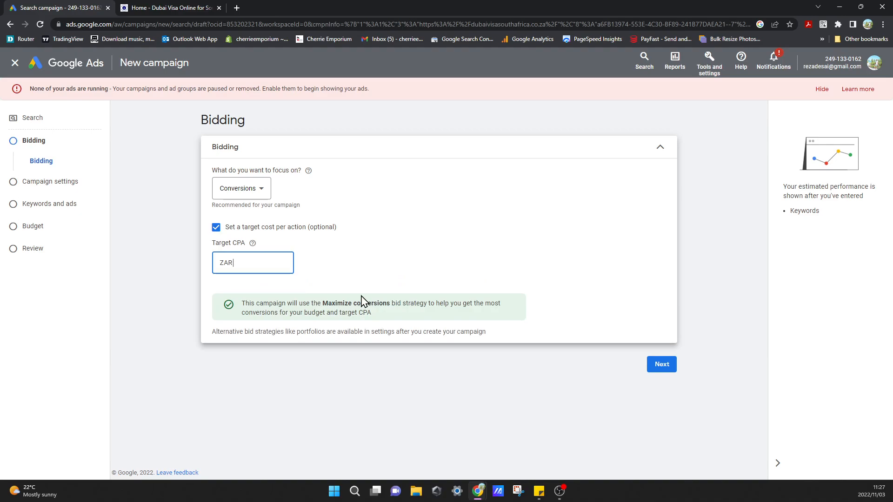
{"action": "type", "text": "15"}
{"action": "left_click", "coordinate": [497, 289]}
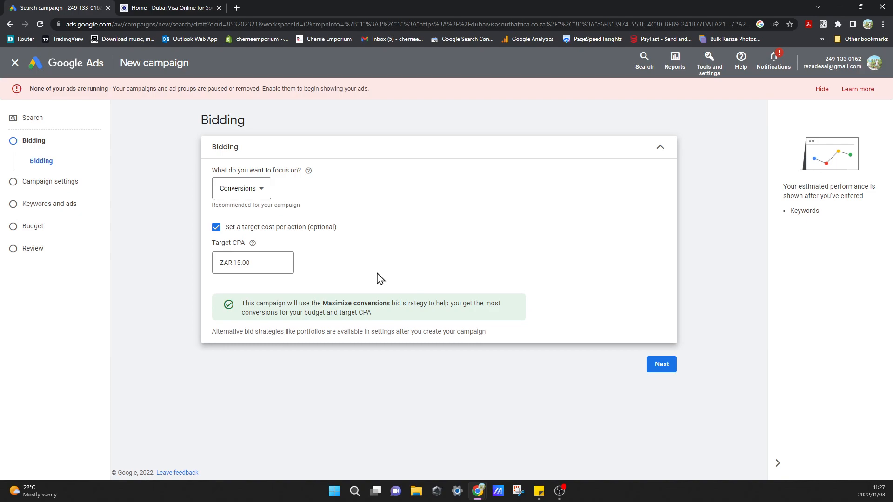
Step: Set the bidding focus to Clicks with a maximum CPC bid limit of ZAR 10 and continue to the campaign settings
{"action": "left_click", "coordinate": [251, 188]}
{"action": "left_click", "coordinate": [250, 275]}
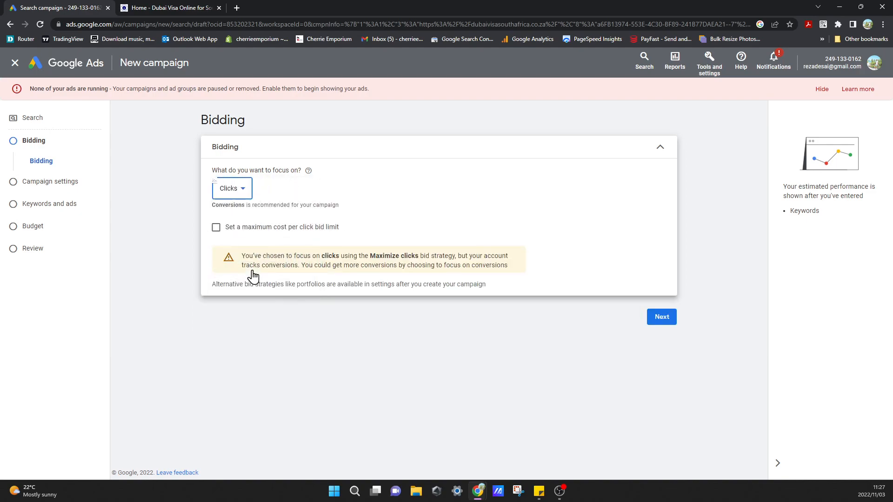
{"action": "left_click", "coordinate": [272, 229]}
{"action": "left_click", "coordinate": [266, 259]}
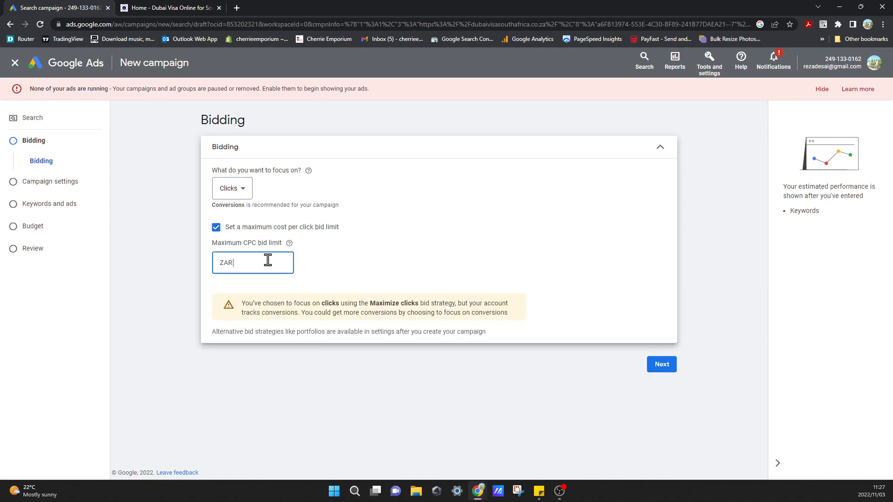
{"action": "type", "text": "10"}
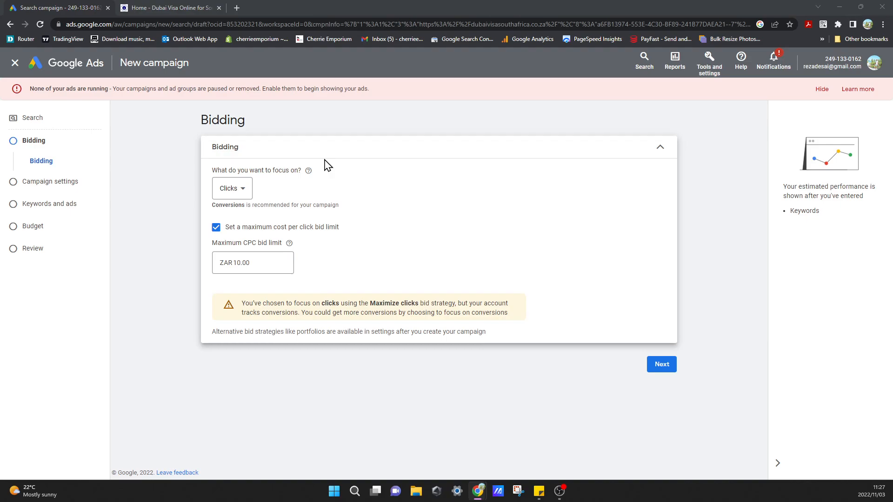
{"action": "left_click", "coordinate": [663, 365]}
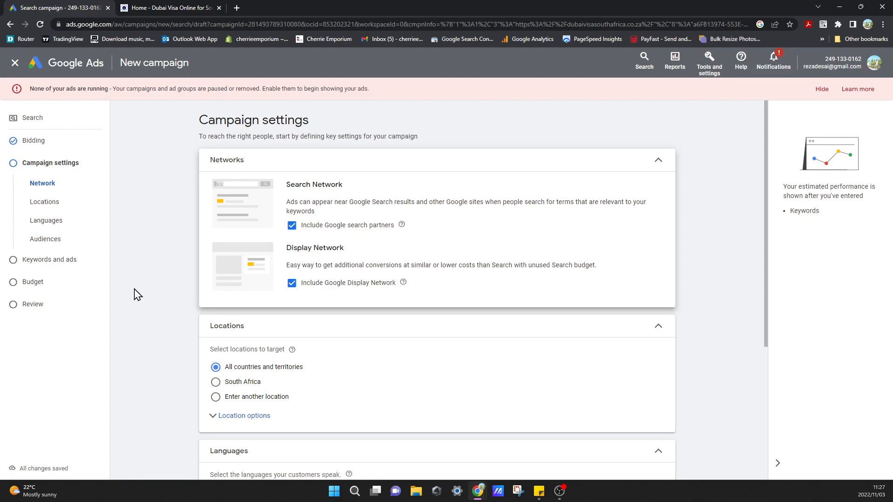
Step: Exclude both the Google search partners and the Google Display Network from the campaign's networks
{"action": "left_click", "coordinate": [291, 227]}
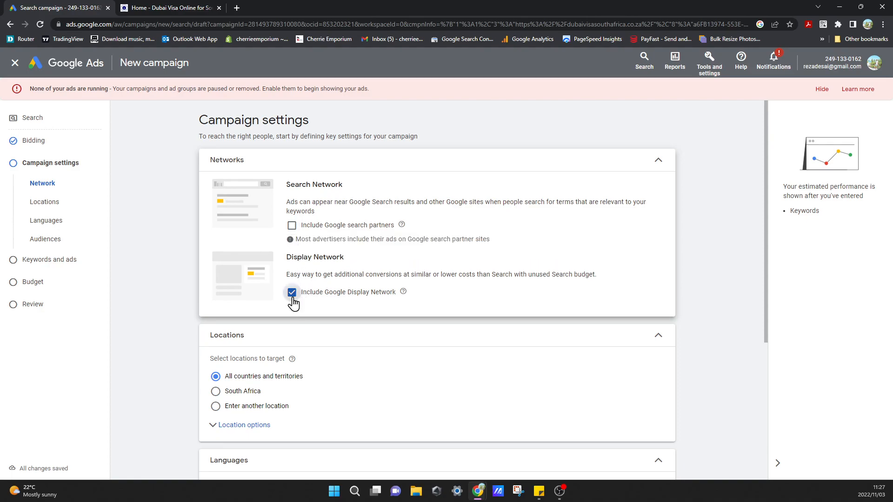
{"action": "left_click", "coordinate": [293, 299]}
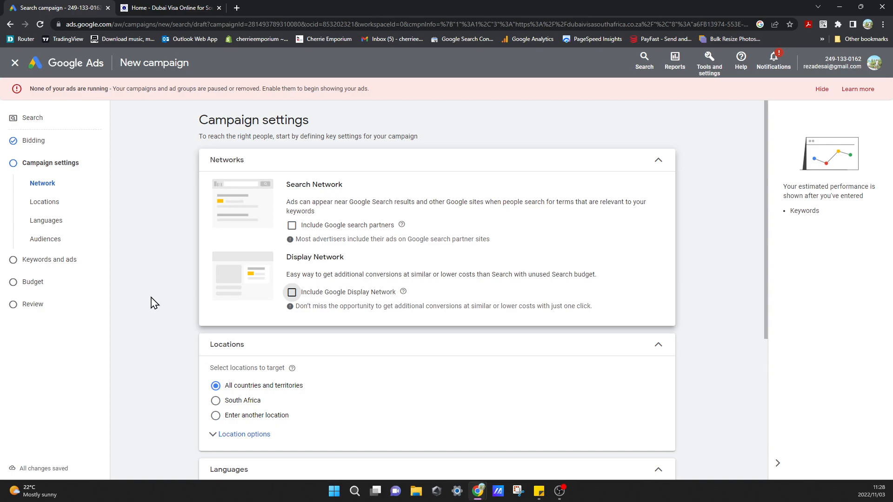
{"action": "scroll", "coordinate": [156, 386], "scroll_direction": "down", "scroll_amount": 2}
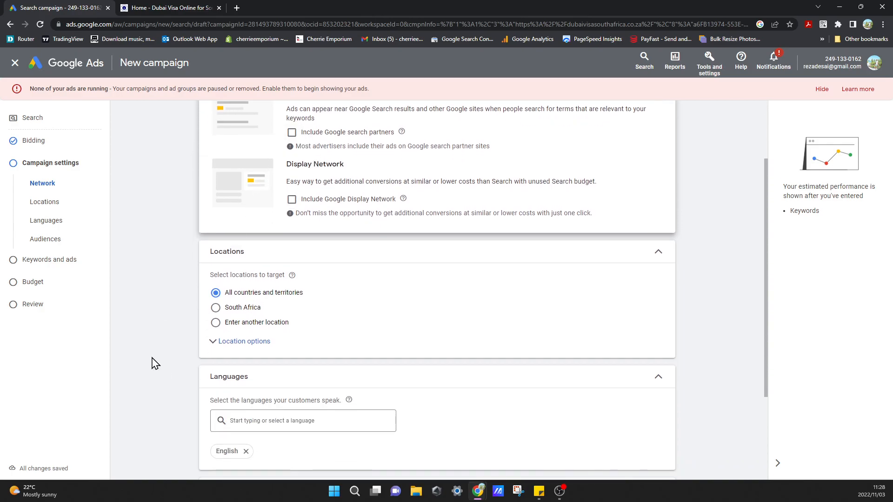
{"action": "scroll", "coordinate": [155, 363], "scroll_direction": "down", "scroll_amount": 1}
{"action": "scroll", "coordinate": [155, 363], "scroll_direction": "up", "scroll_amount": 3}
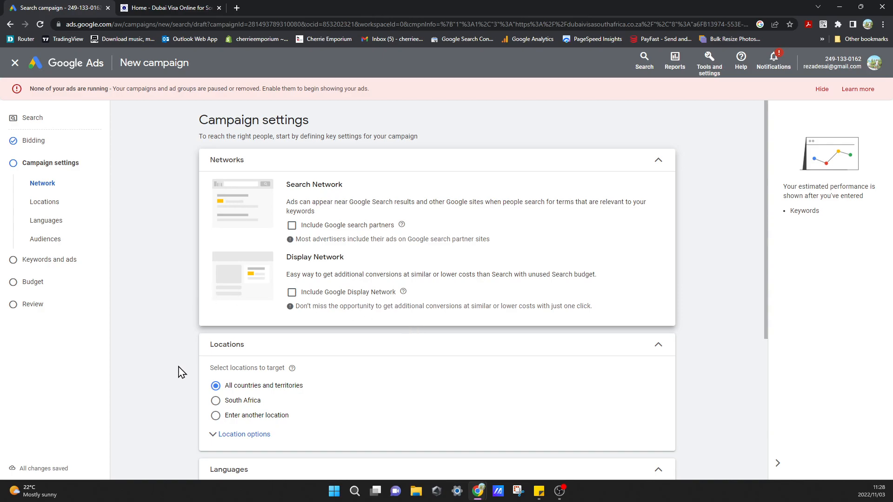
Step: Target South Africa, limit the location target to people in or regularly in the targeted locations, and collapse the location settings
{"action": "scroll", "coordinate": [181, 372], "scroll_direction": "down", "scroll_amount": 1}
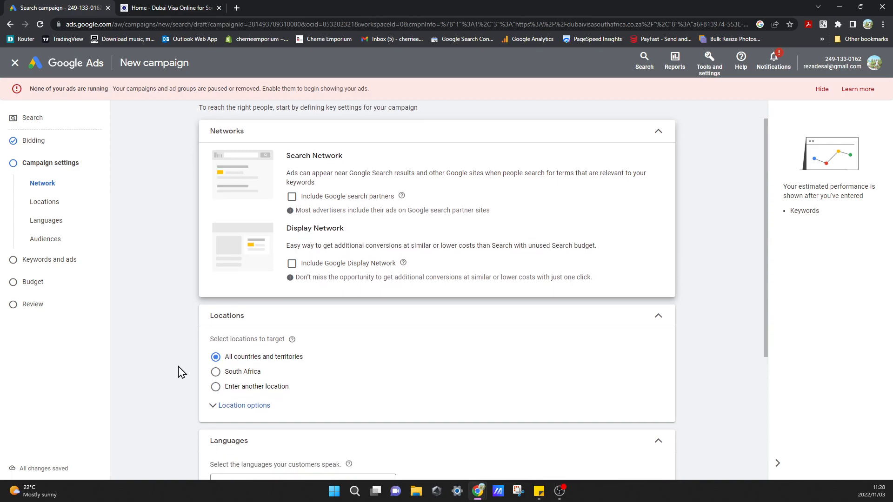
{"action": "scroll", "coordinate": [181, 372], "scroll_direction": "down", "scroll_amount": 3}
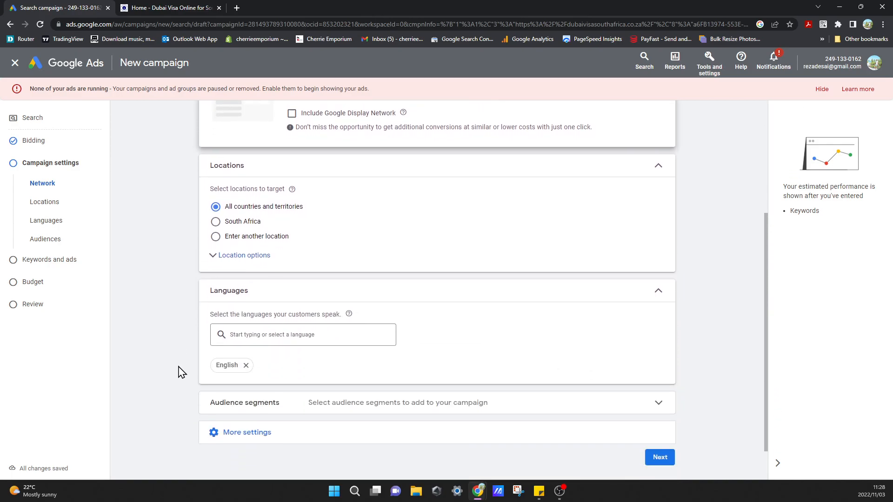
{"action": "left_click", "coordinate": [263, 256]}
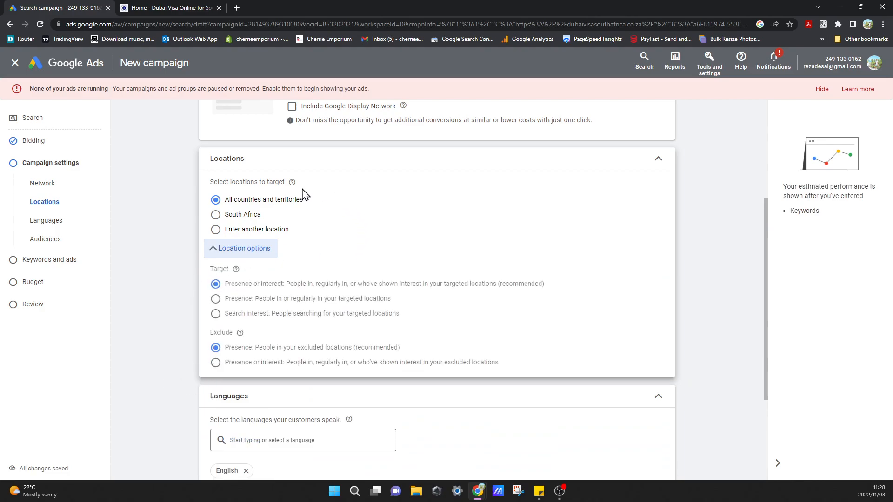
{"action": "left_click", "coordinate": [257, 216]}
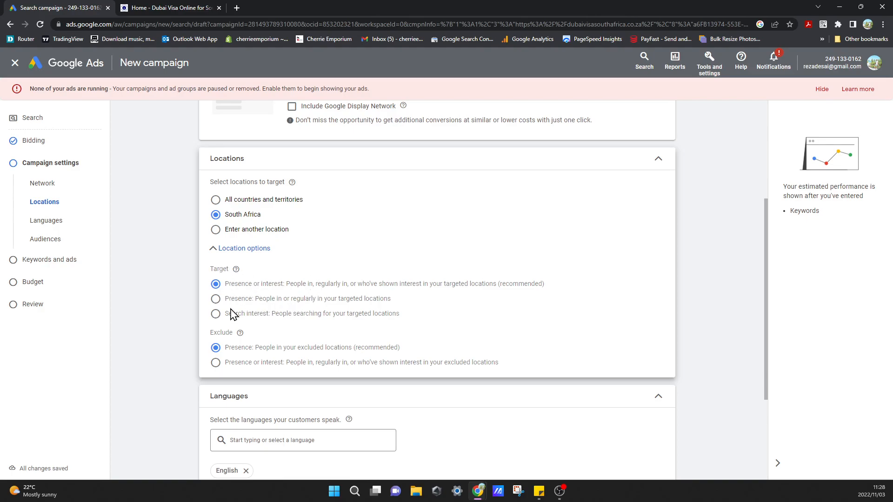
{"action": "left_click", "coordinate": [215, 300]}
{"action": "scroll", "coordinate": [155, 355], "scroll_direction": "down", "scroll_amount": 1}
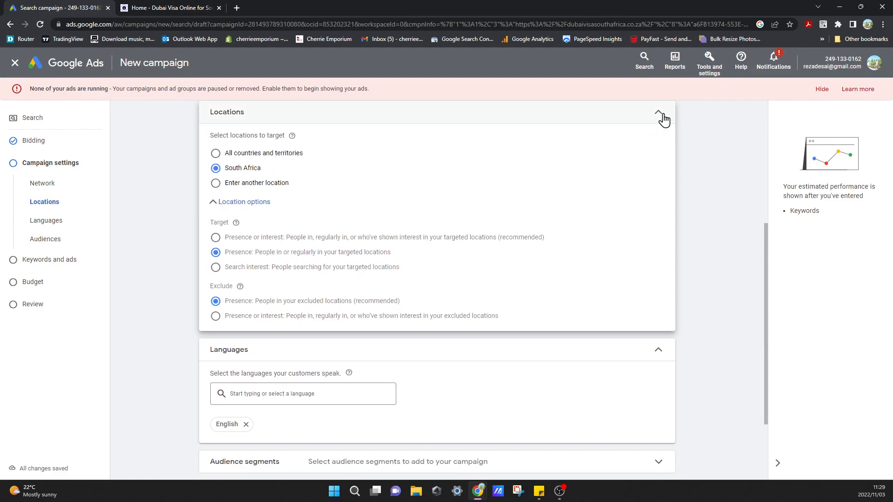
{"action": "left_click", "coordinate": [659, 113]}
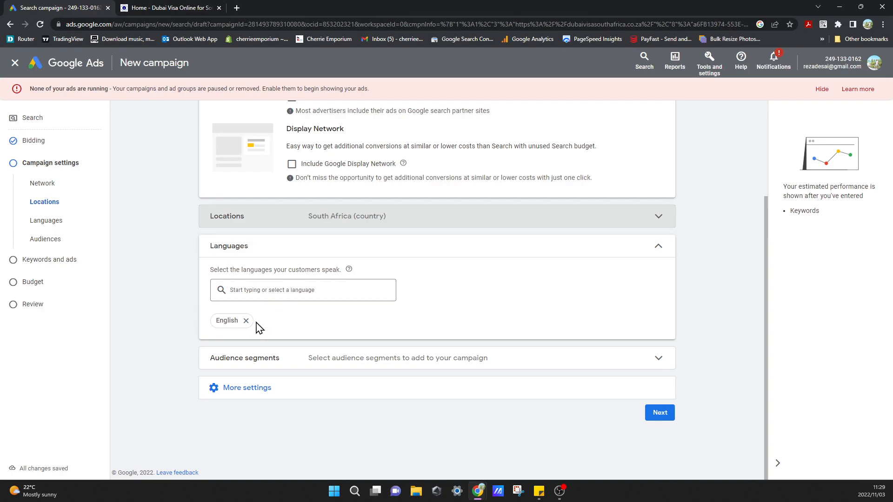
Step: Review the language and start and end date settings, keep English and no end date, and continue to keywords and ads
{"action": "left_click", "coordinate": [327, 290]}
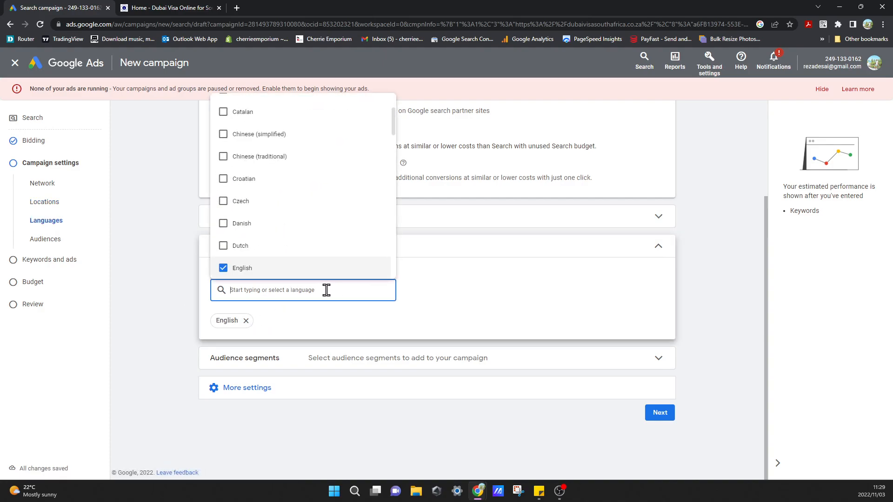
{"action": "left_click", "coordinate": [162, 319]}
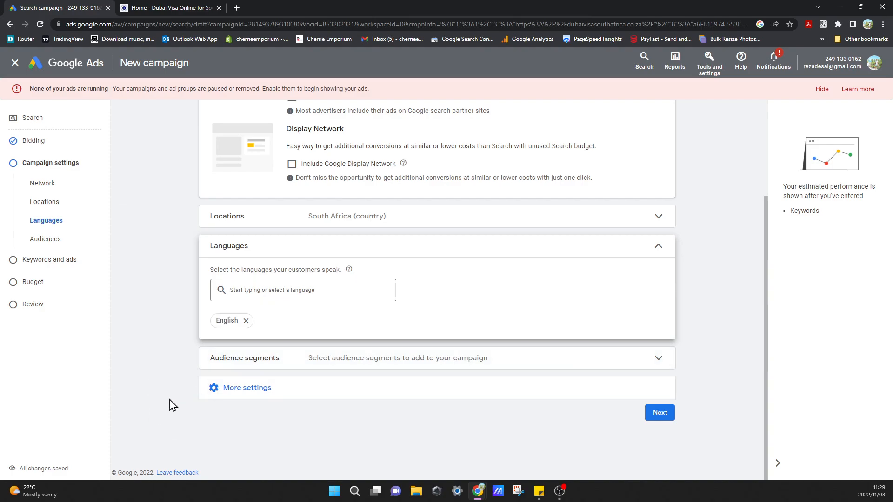
{"action": "left_click", "coordinate": [288, 393]}
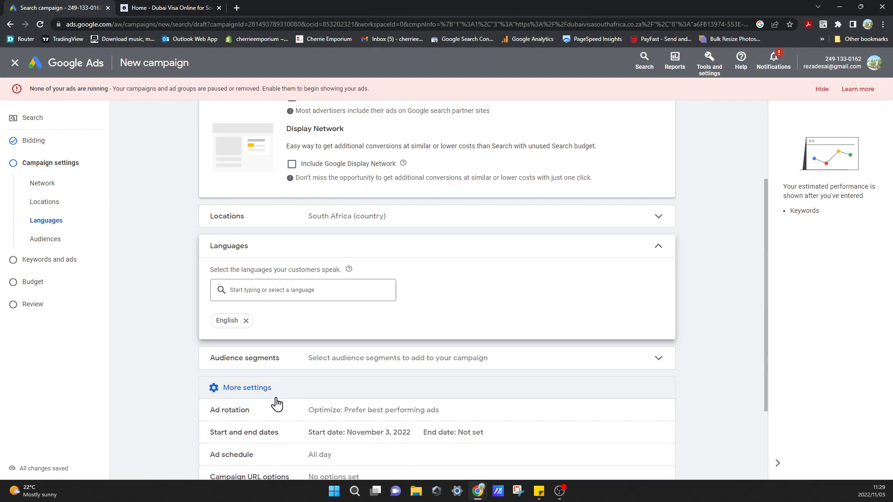
{"action": "scroll", "coordinate": [181, 422], "scroll_direction": "down", "scroll_amount": 2}
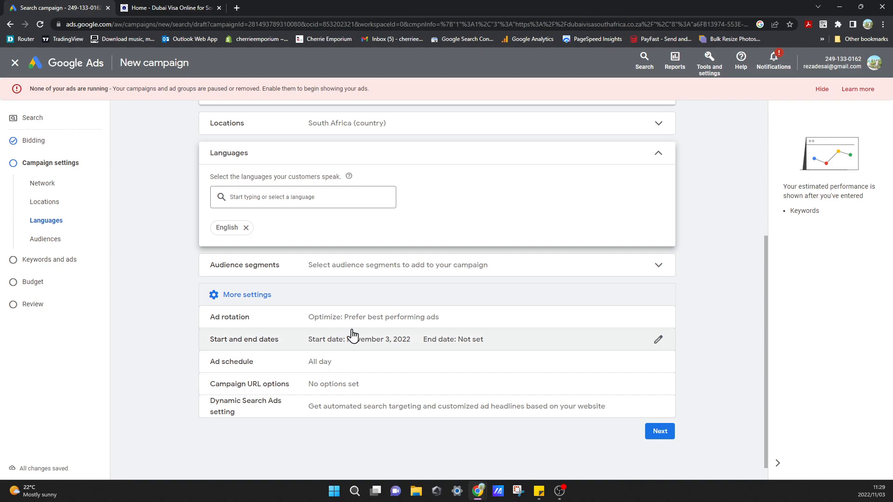
{"action": "left_click", "coordinate": [405, 345]}
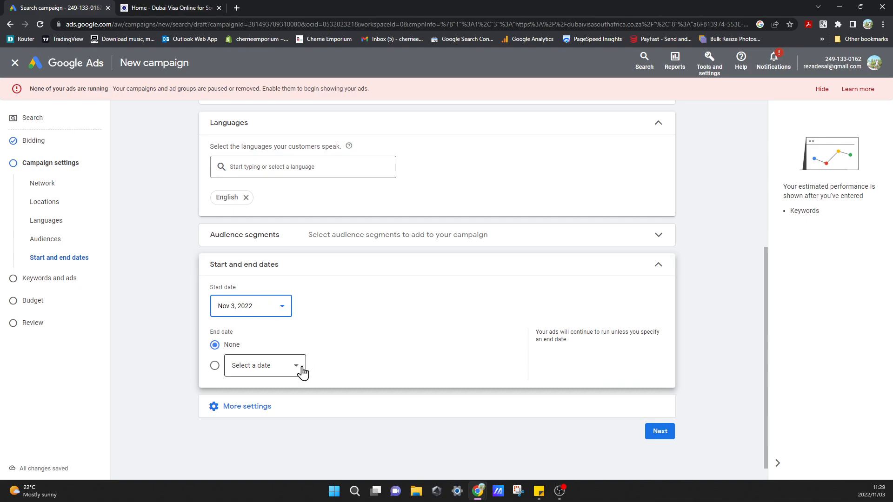
{"action": "left_click", "coordinate": [662, 271]}
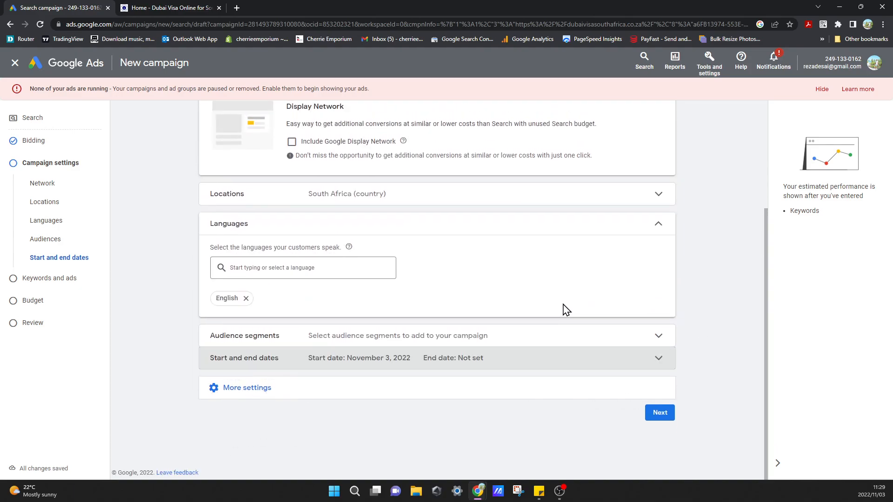
{"action": "left_click", "coordinate": [660, 413]}
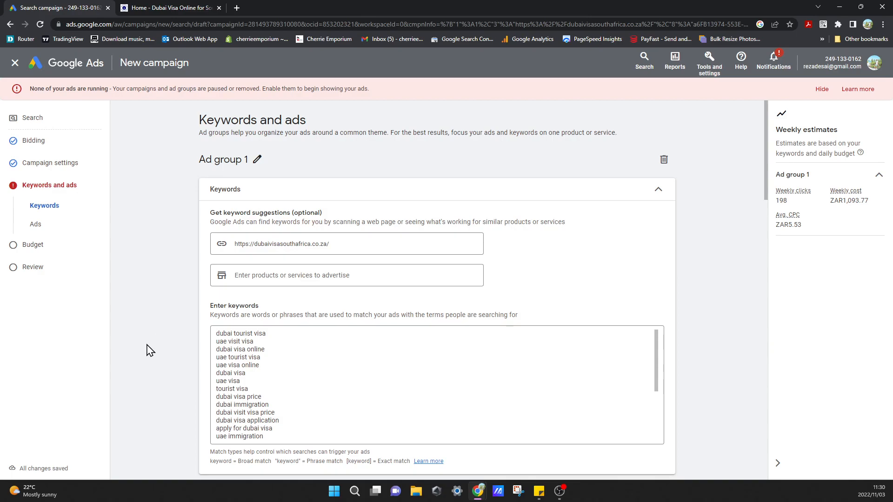
Step: Delete all the suggested keywords from Ad group 1's keyword list
{"action": "scroll", "coordinate": [148, 351], "scroll_direction": "down", "scroll_amount": 2}
{"action": "scroll", "coordinate": [148, 350], "scroll_direction": "up", "scroll_amount": 1}
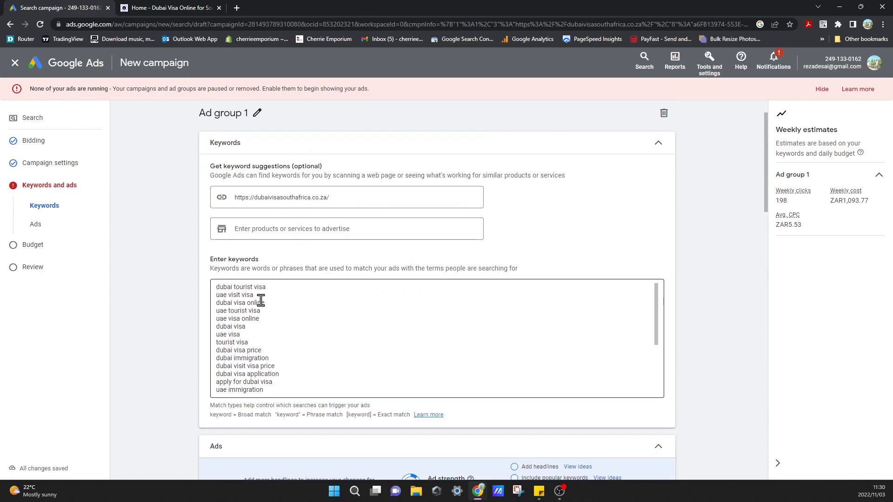
{"action": "left_click", "coordinate": [328, 233]}
{"action": "left_click", "coordinate": [339, 373]}
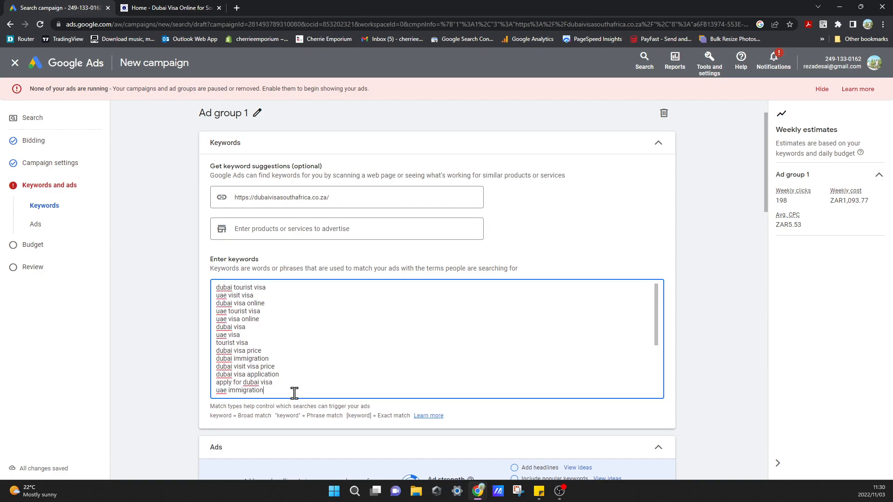
{"action": "left_click_drag", "start_coordinate": [295, 393], "coordinate": [209, 282]}
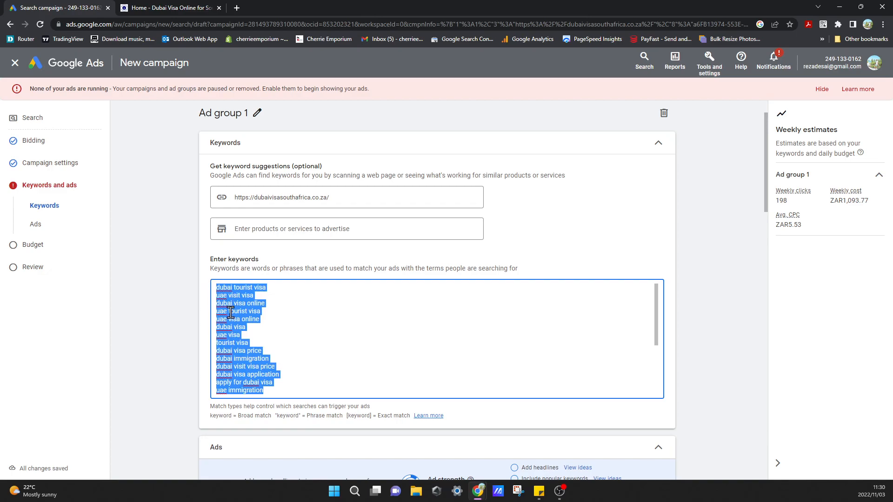
{"action": "key", "text": "BackSpace"}
{"action": "left_click_drag", "start_coordinate": [305, 376], "coordinate": [212, 282]}
{"action": "key", "text": "BackSpace"}
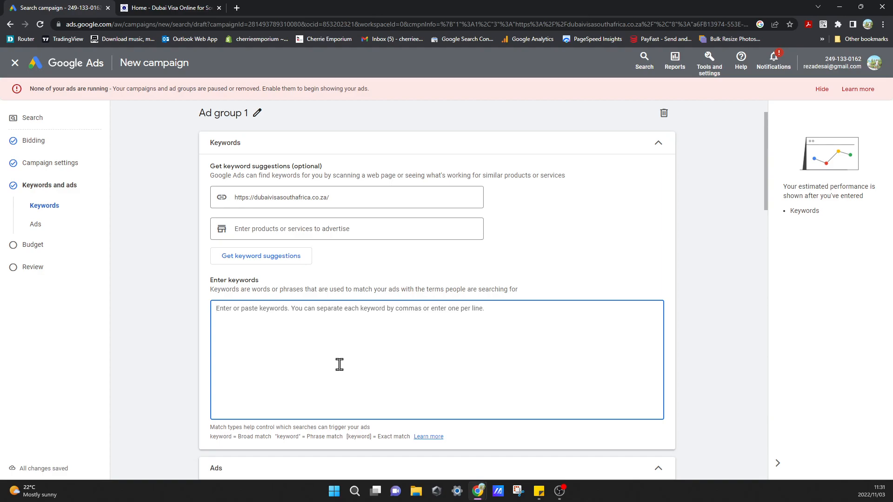
Step: Enter "dubai visa south africa" as a keyword twice, first in square brackets for exact match, then on a new line in quotes
{"action": "type", "text": "["}
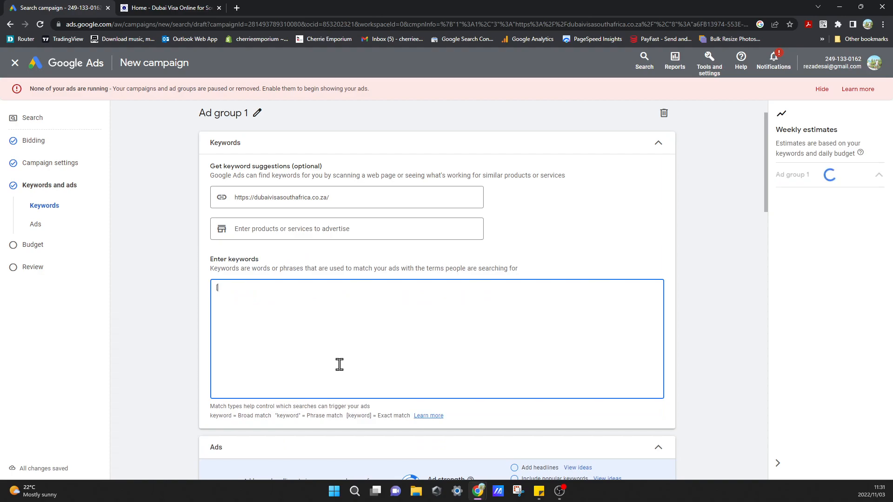
{"action": "type", "text": "dubai vis"}
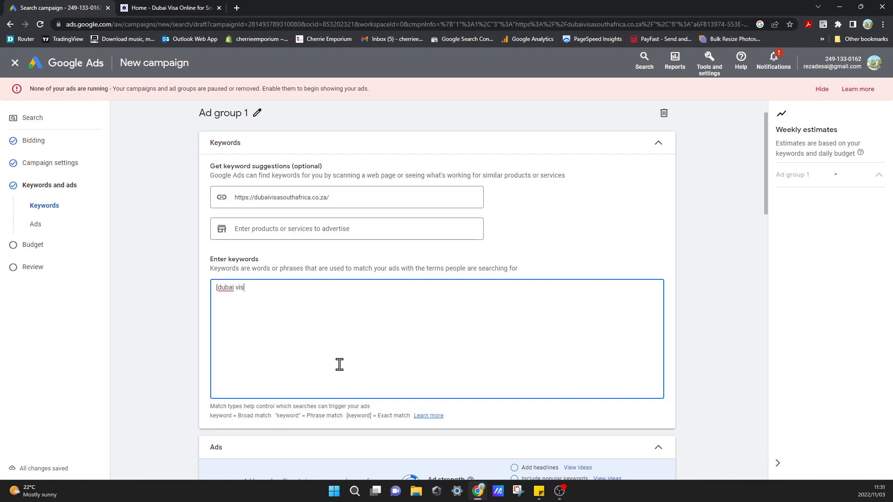
{"action": "type", "text": "a south africa"}
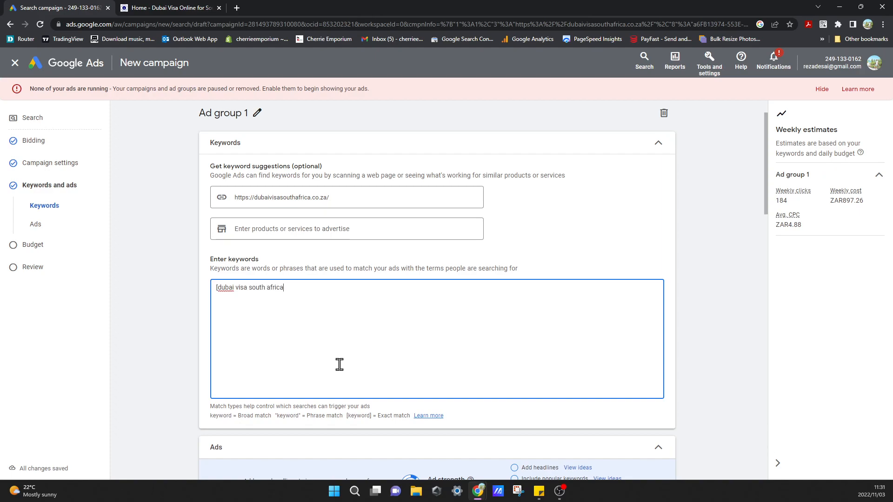
{"action": "type", "text": "]c"}
{"action": "key", "text": "Return"}
{"action": "type", "text": "d"}
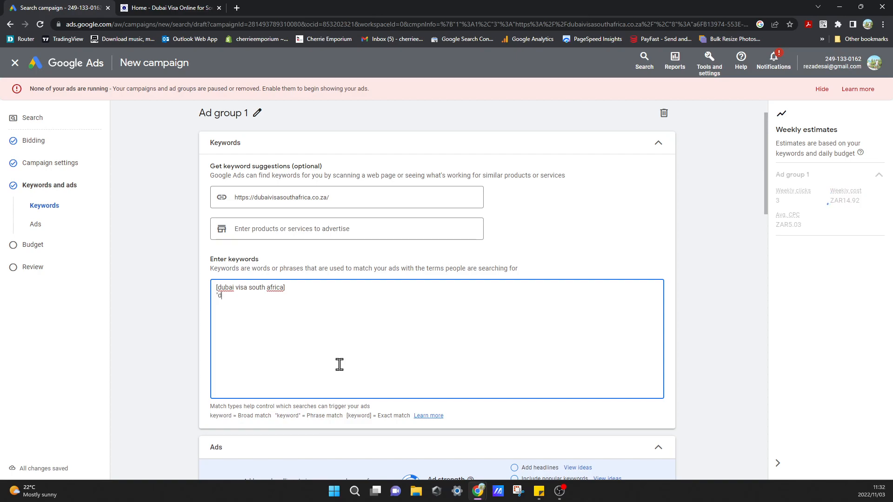
{"action": "type", "text": "ubai visa south africa"}
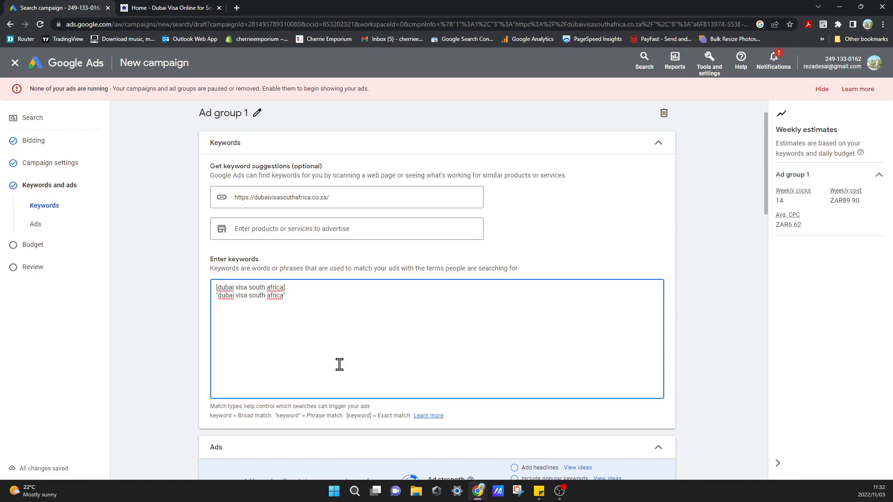
Step: Add the broad match modifier keyword +dubai +visa +south +africa and hide the notice about no ads running
{"action": "type", "text": "dubai +"}
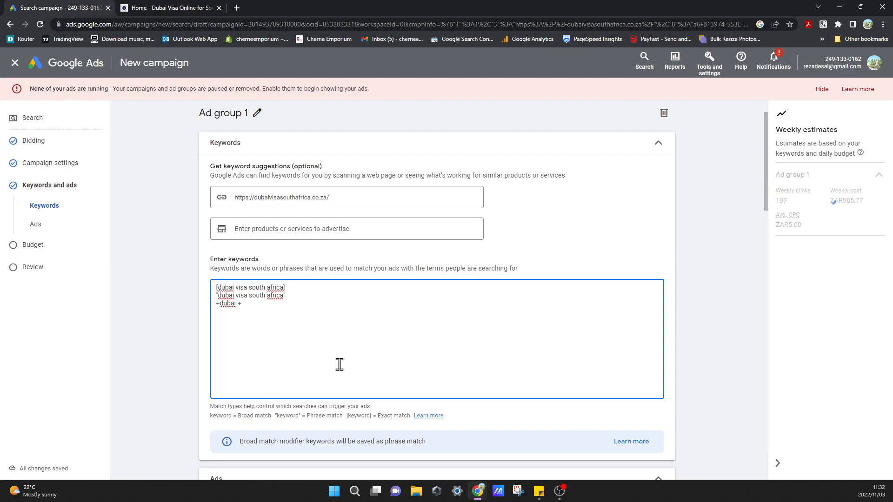
{"action": "type", "text": "vis"}
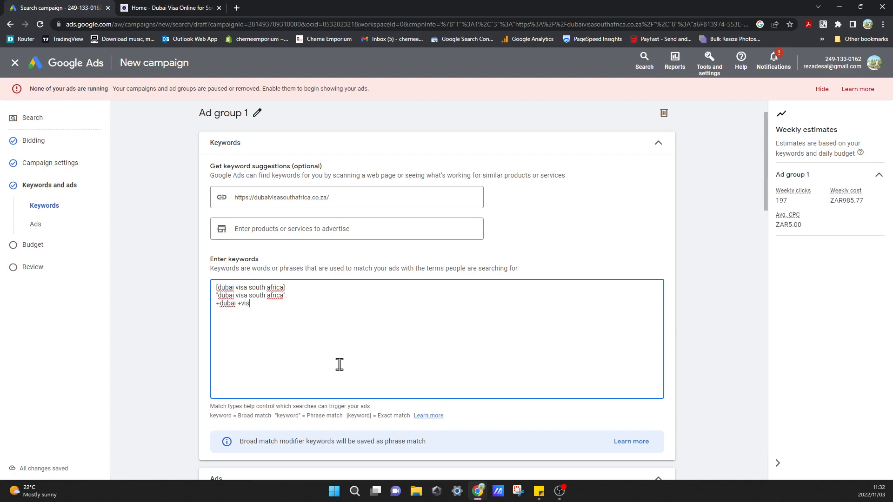
{"action": "type", "text": "a +sou"}
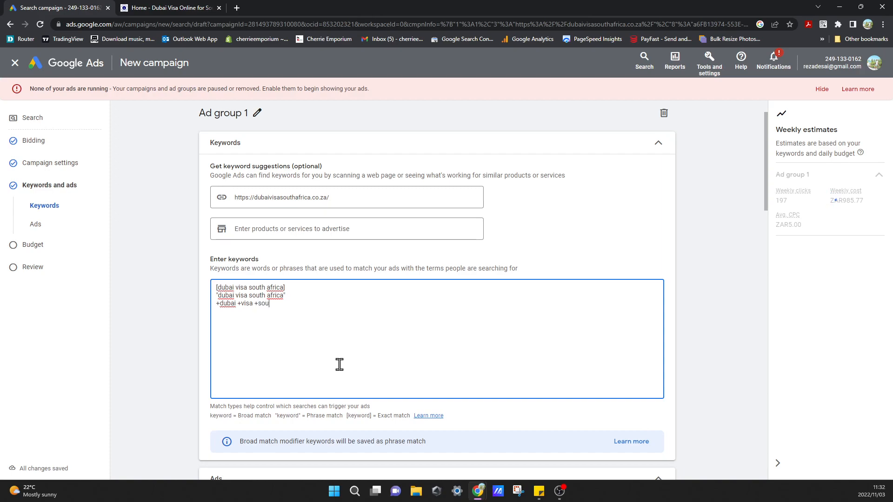
{"action": "type", "text": "th +africa"}
{"action": "left_click", "coordinate": [822, 94]}
{"action": "left_click", "coordinate": [411, 320]}
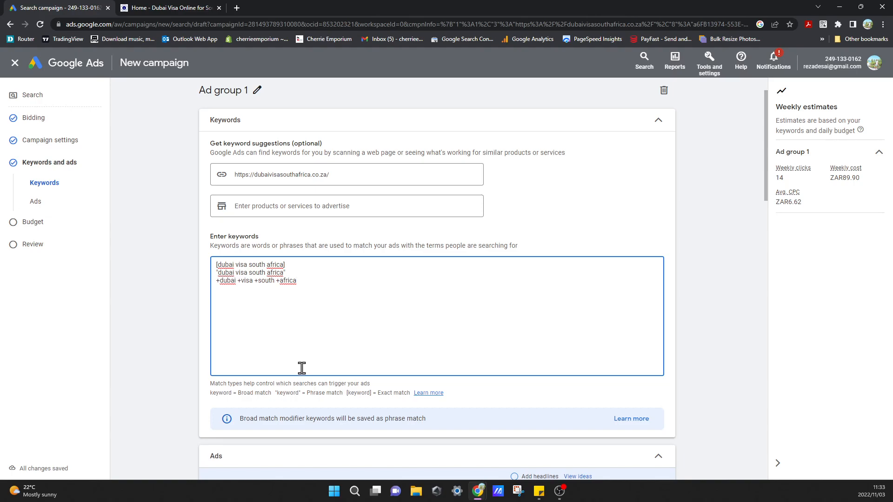
Step: Set the first part of the ad's display path to "application" and leave the second part empty
{"action": "scroll", "coordinate": [217, 399], "scroll_direction": "down", "scroll_amount": 2}
{"action": "scroll", "coordinate": [217, 401], "scroll_direction": "down", "scroll_amount": 3}
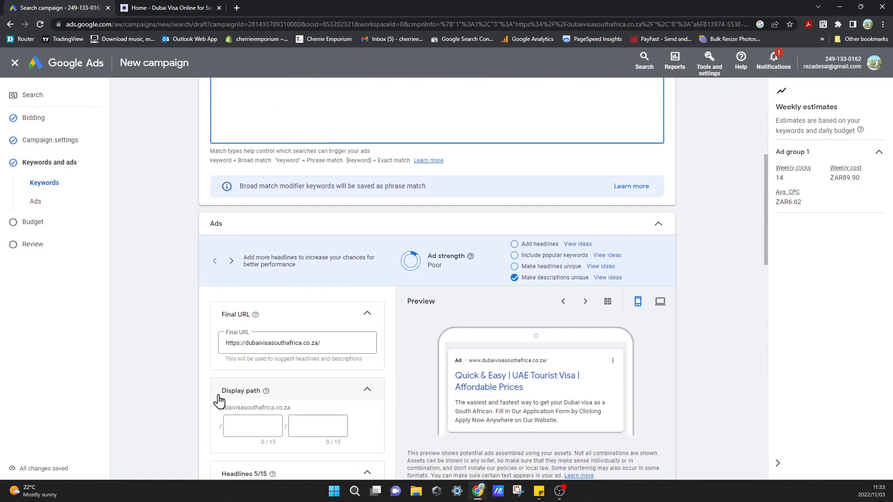
{"action": "scroll", "coordinate": [226, 377], "scroll_direction": "down", "scroll_amount": 2}
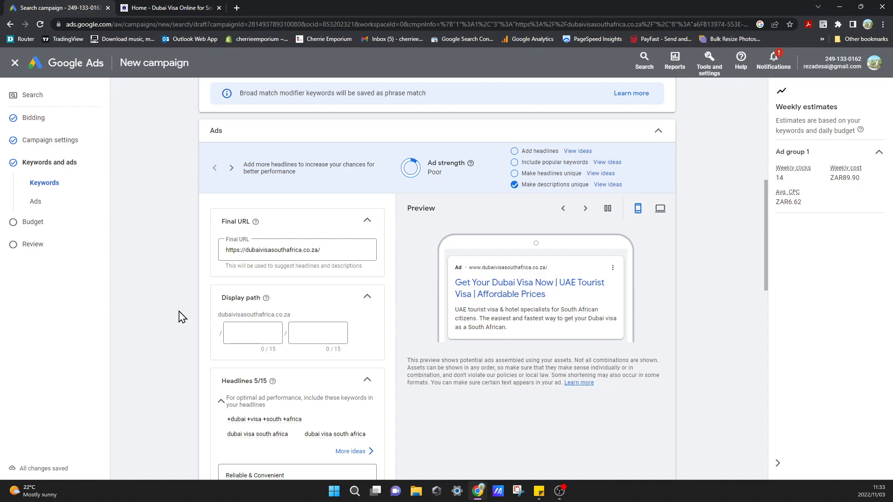
{"action": "scroll", "coordinate": [181, 316], "scroll_direction": "down", "scroll_amount": 1}
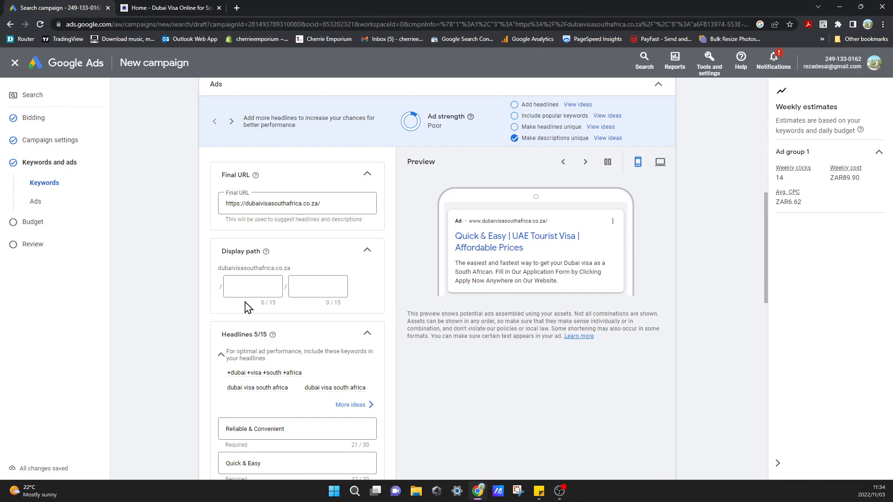
{"action": "left_click", "coordinate": [259, 288]}
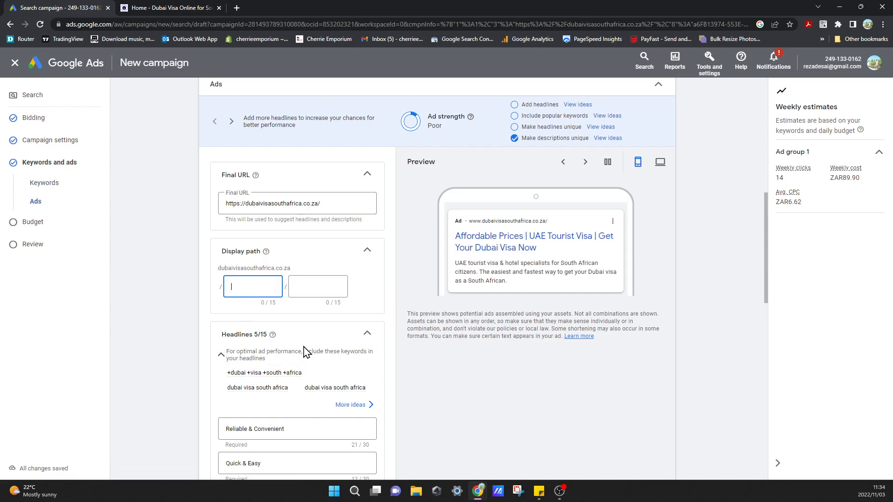
{"action": "type", "text": "dubai"}
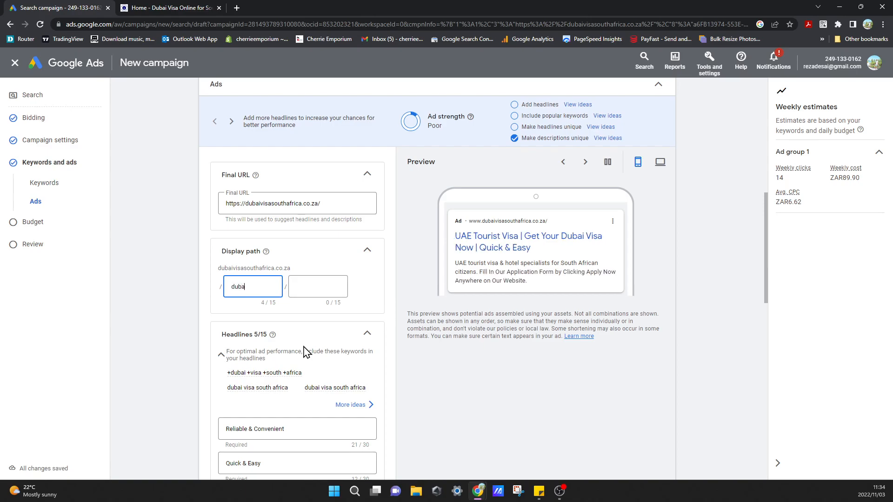
{"action": "key", "text": "BackSpace"}
{"action": "key", "text": "BackSpace"}
{"action": "key", "text": "BackSpace"}
{"action": "key", "text": "BackSpace"}
{"action": "key", "text": "BackSpace"}
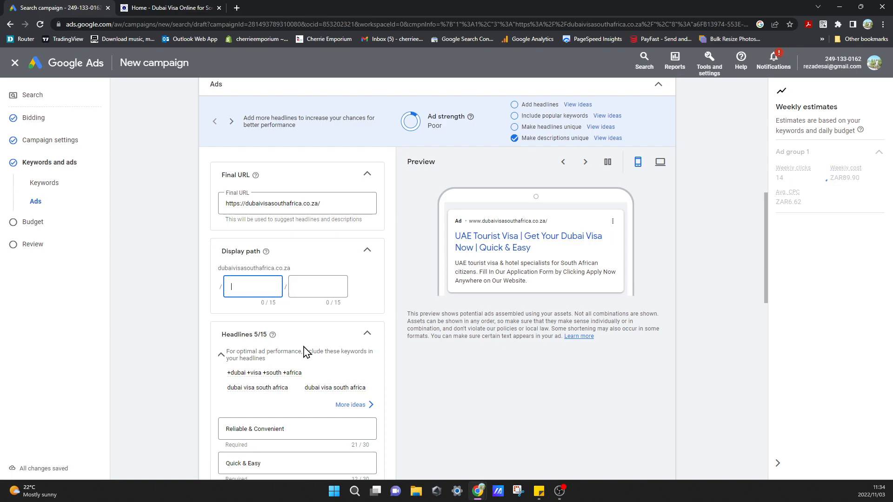
{"action": "type", "text": "application"}
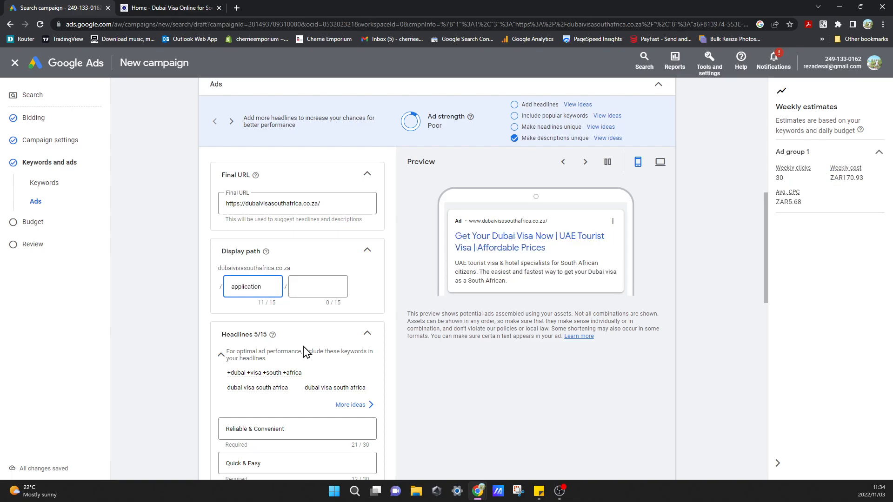
{"action": "left_click", "coordinate": [323, 289]}
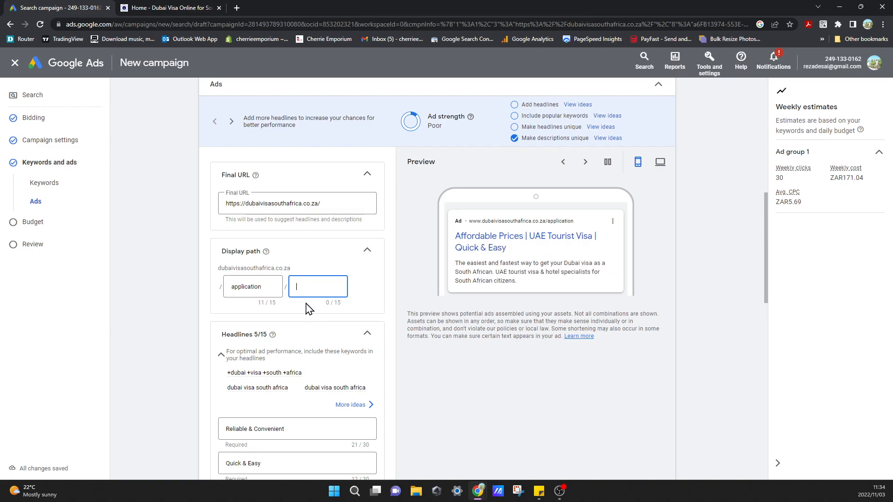
Step: Review the ad's prefilled headlines and descriptions down to the sitelinks section
{"action": "scroll", "coordinate": [310, 309], "scroll_direction": "down", "scroll_amount": 2}
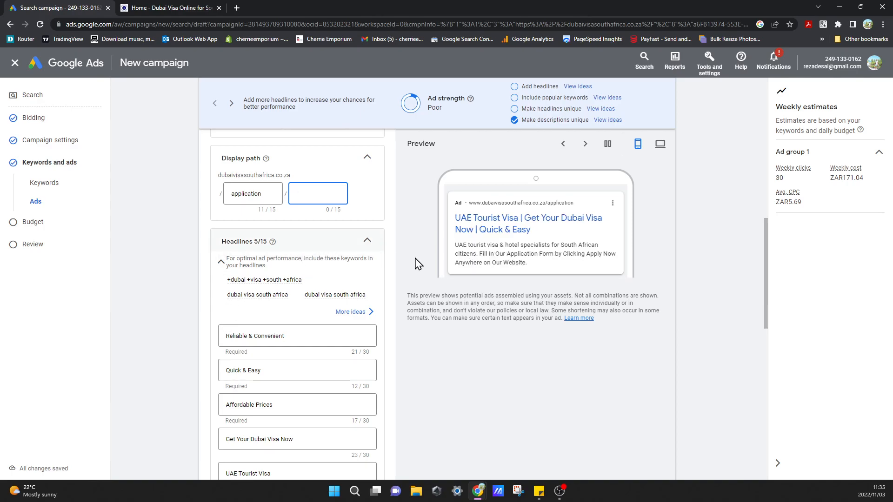
{"action": "scroll", "coordinate": [421, 342], "scroll_direction": "down", "scroll_amount": 1}
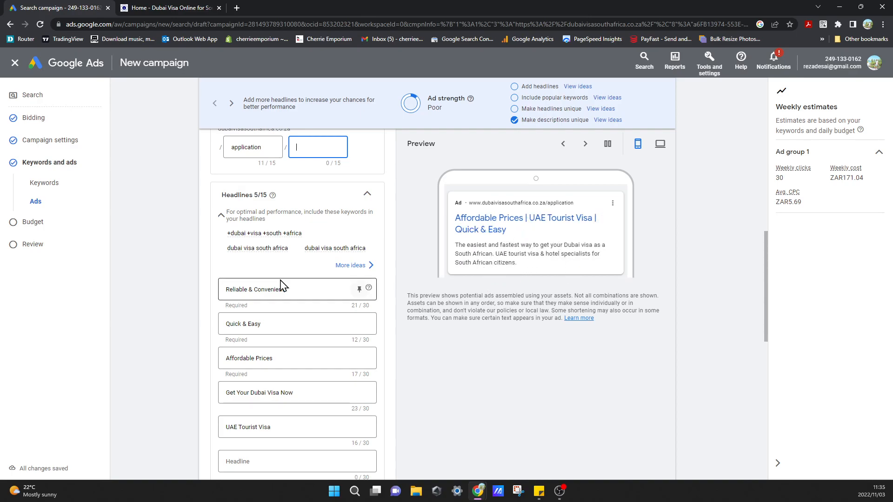
{"action": "scroll", "coordinate": [324, 277], "scroll_direction": "down", "scroll_amount": 2}
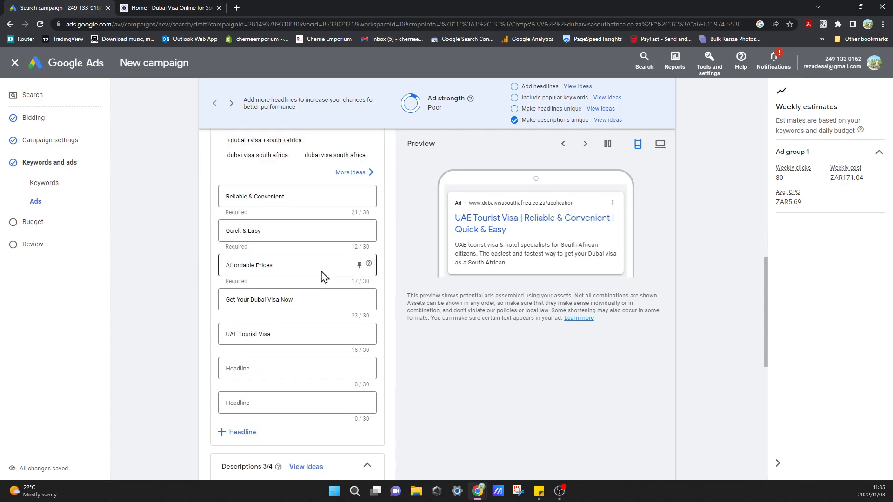
{"action": "scroll", "coordinate": [324, 276], "scroll_direction": "down", "scroll_amount": 1}
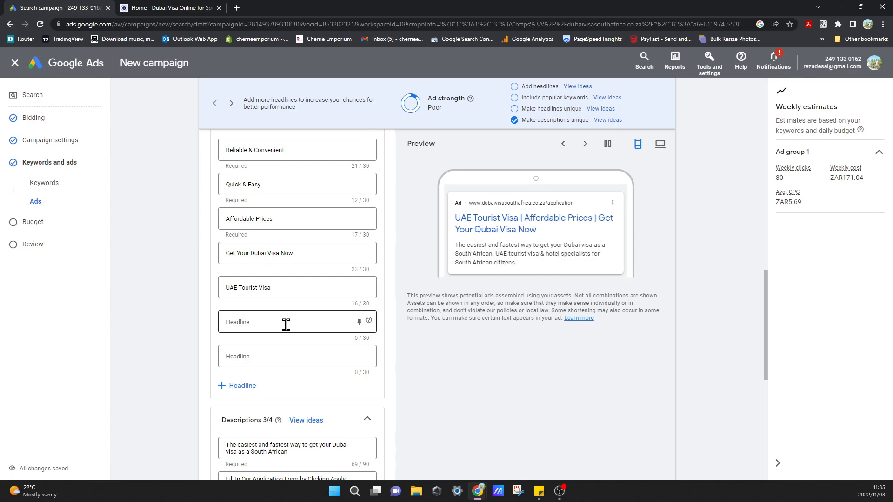
{"action": "scroll", "coordinate": [287, 328], "scroll_direction": "down", "scroll_amount": 1}
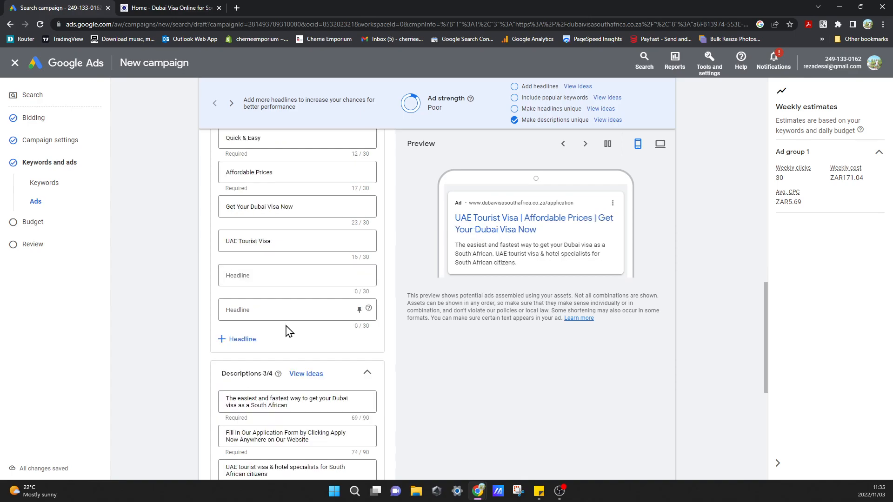
{"action": "scroll", "coordinate": [287, 326], "scroll_direction": "up", "scroll_amount": 4}
{"action": "scroll", "coordinate": [286, 325], "scroll_direction": "down", "scroll_amount": 7}
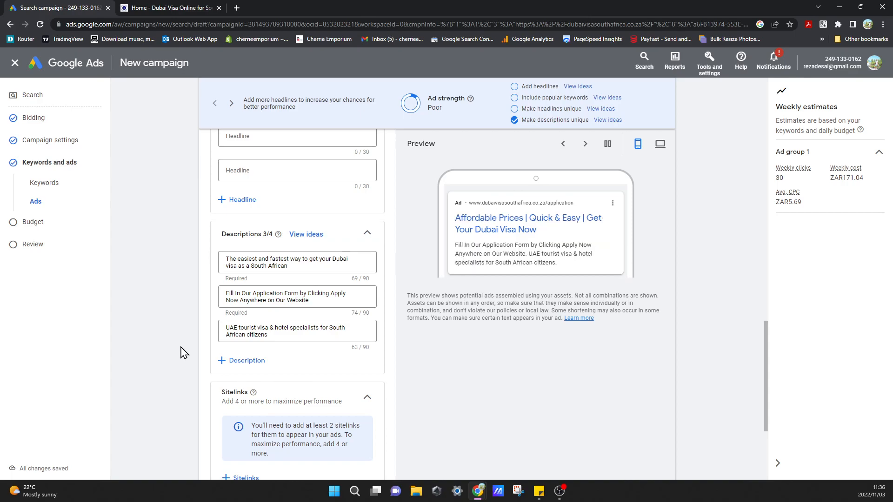
{"action": "scroll", "coordinate": [184, 353], "scroll_direction": "down", "scroll_amount": 2}
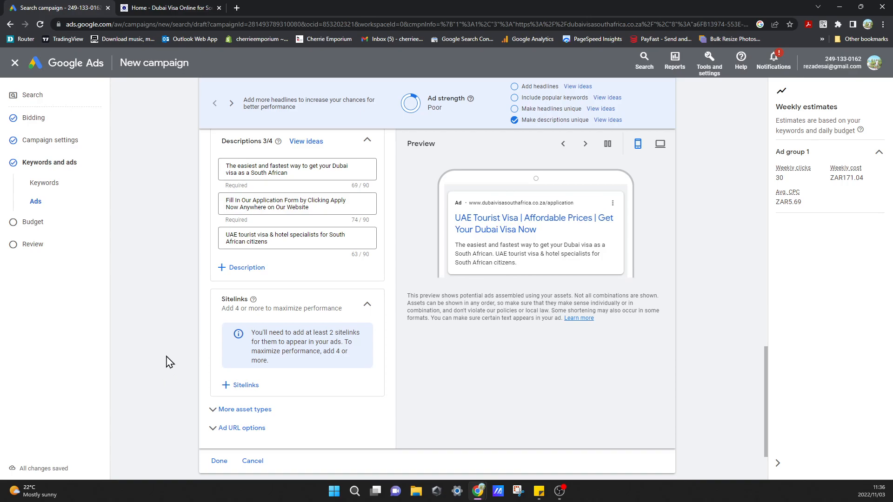
{"action": "scroll", "coordinate": [170, 362], "scroll_direction": "up", "scroll_amount": 2}
{"action": "scroll", "coordinate": [169, 362], "scroll_direction": "down", "scroll_amount": 3}
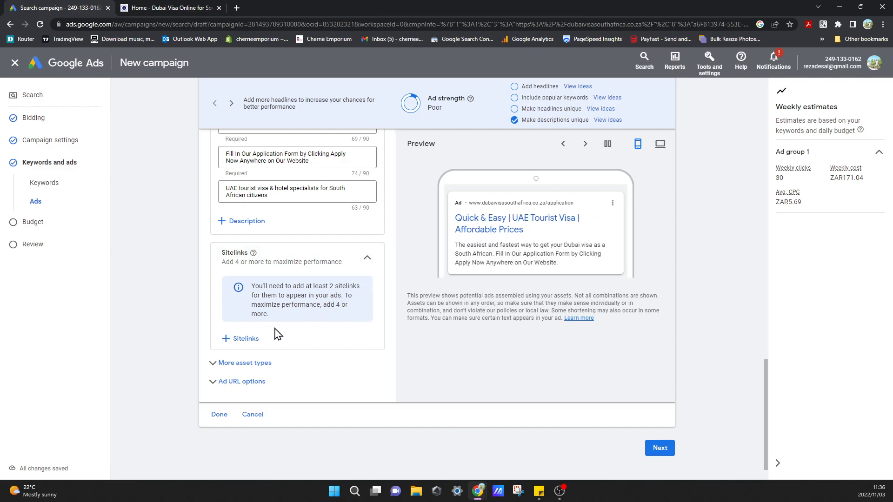
Step: Look through the form for adding campaign-level sitelinks and close it without adding any
{"action": "left_click", "coordinate": [255, 341]}
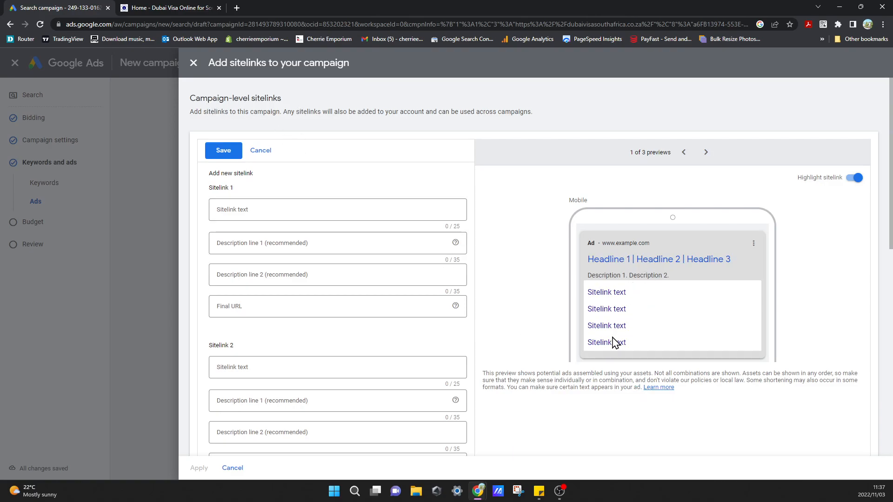
{"action": "scroll", "coordinate": [421, 331], "scroll_direction": "down", "scroll_amount": 10}
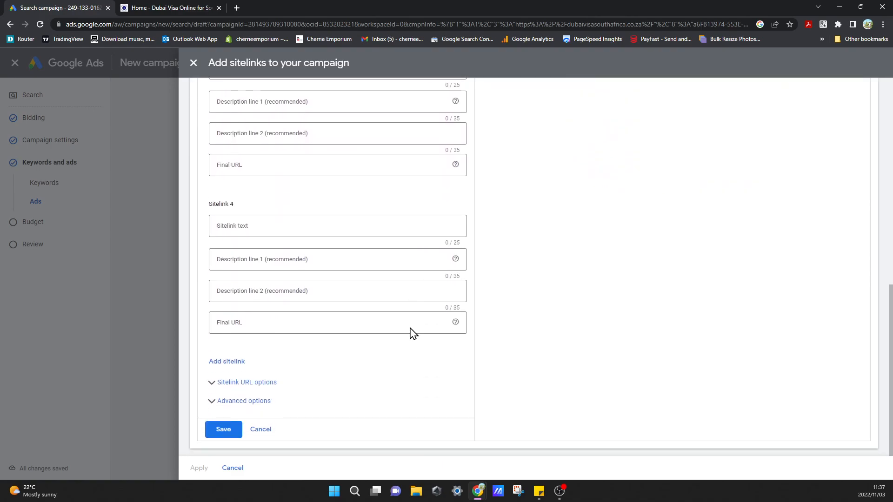
{"action": "scroll", "coordinate": [319, 321], "scroll_direction": "up", "scroll_amount": 10}
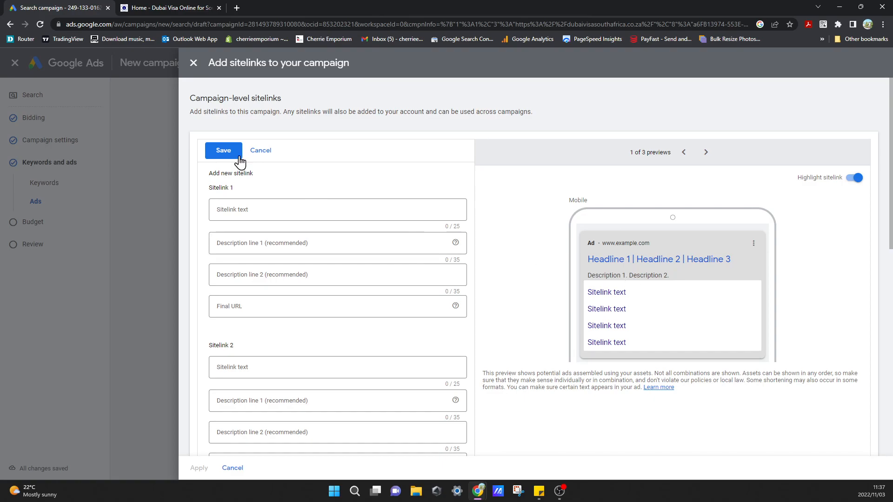
{"action": "left_click", "coordinate": [193, 62]}
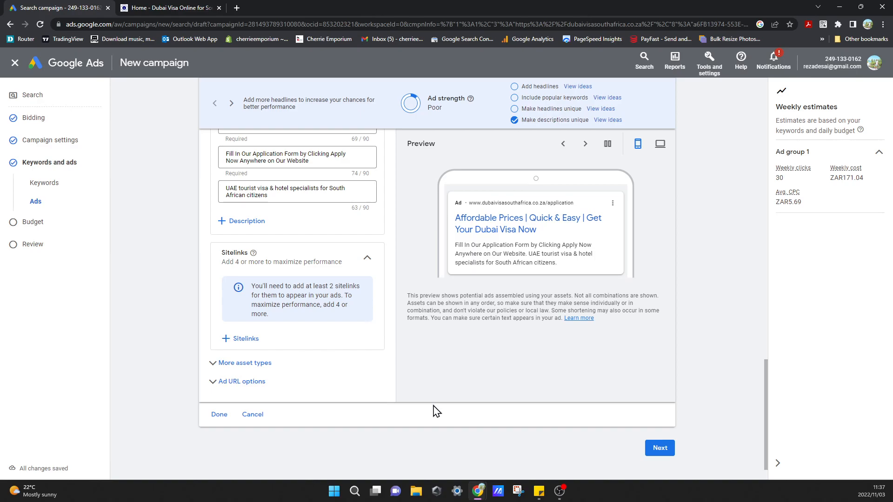
Step: Look at the additional asset types and the ad URL options, collapsing both sections again
{"action": "left_click", "coordinate": [217, 369]}
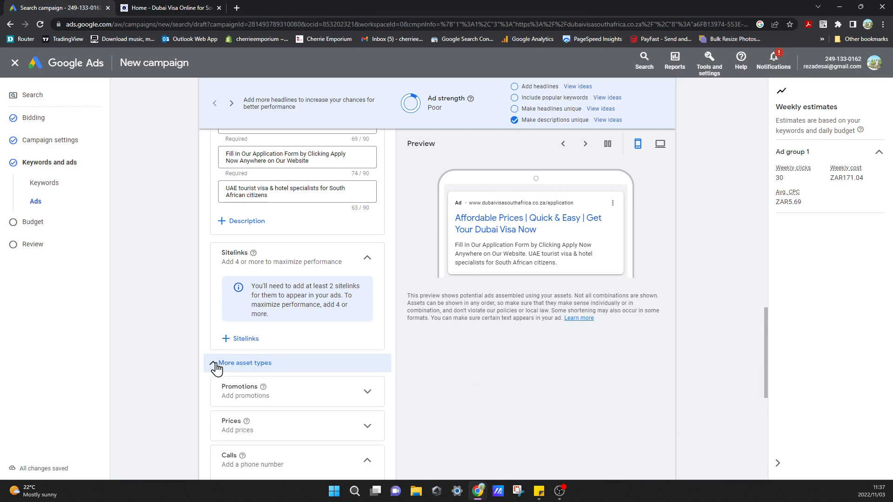
{"action": "left_click", "coordinate": [215, 365]}
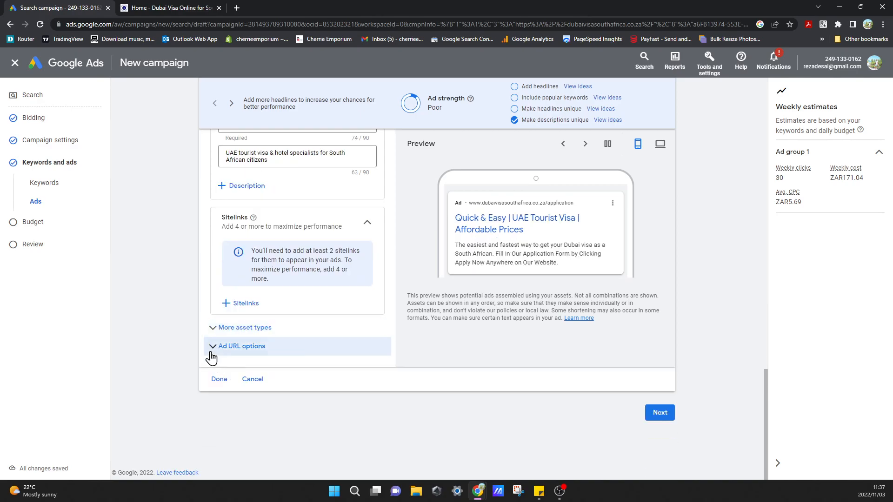
{"action": "left_click", "coordinate": [211, 353]}
{"action": "left_click", "coordinate": [211, 355]}
Step: Check the ad's display path, headlines and descriptions once more and continue to the budget
{"action": "scroll", "coordinate": [258, 421], "scroll_direction": "up", "scroll_amount": 2}
{"action": "scroll", "coordinate": [257, 419], "scroll_direction": "down", "scroll_amount": 2}
{"action": "scroll", "coordinate": [257, 420], "scroll_direction": "up", "scroll_amount": 10}
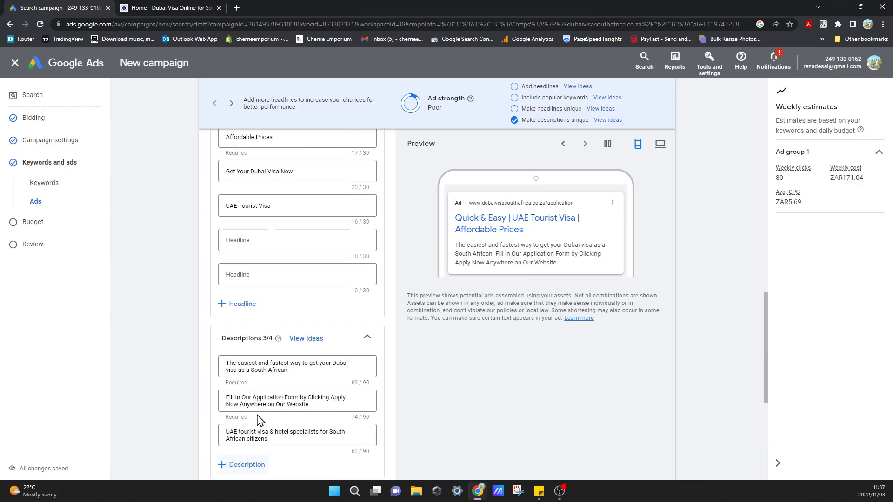
{"action": "scroll", "coordinate": [257, 415], "scroll_direction": "up", "scroll_amount": 5}
{"action": "scroll", "coordinate": [257, 416], "scroll_direction": "down", "scroll_amount": 12}
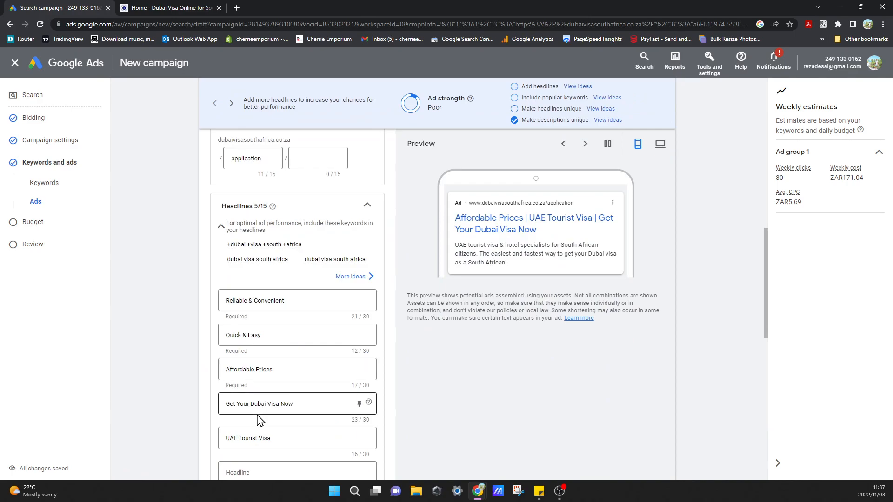
{"action": "scroll", "coordinate": [258, 419], "scroll_direction": "down", "scroll_amount": 3}
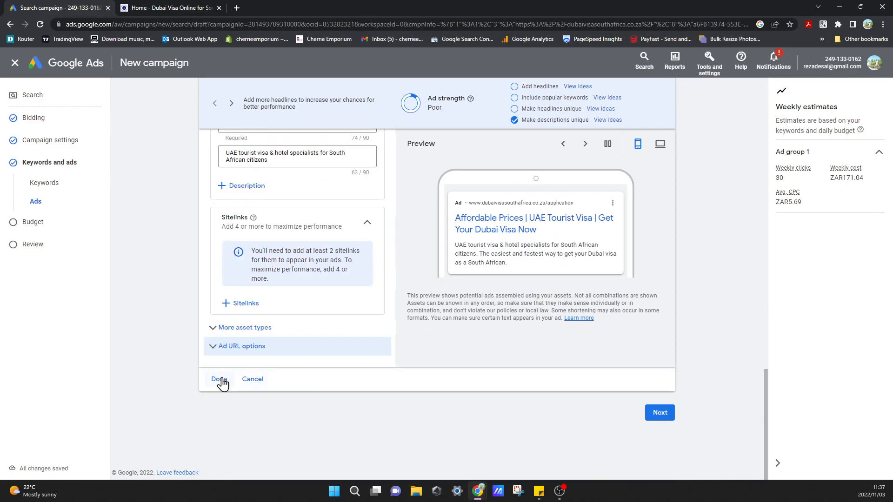
{"action": "left_click", "coordinate": [664, 416]}
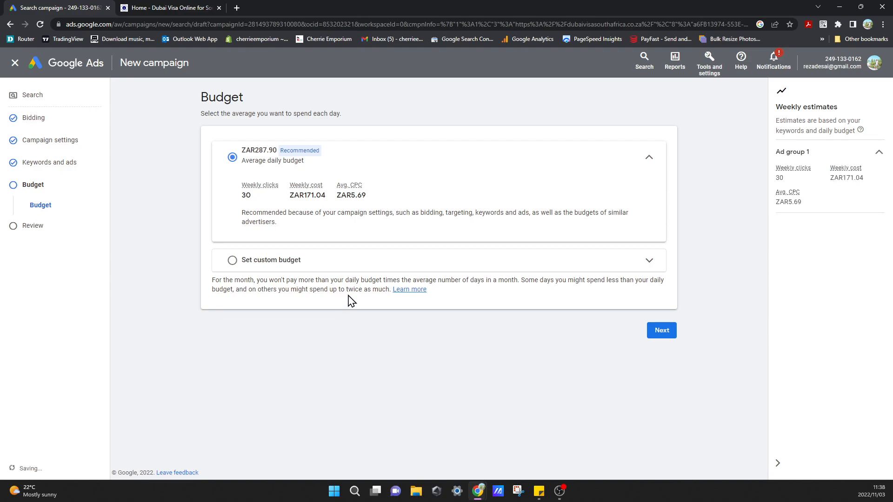
Step: Choose a custom average daily budget for the campaign and set it to ZAR 100
{"action": "left_click", "coordinate": [287, 269]}
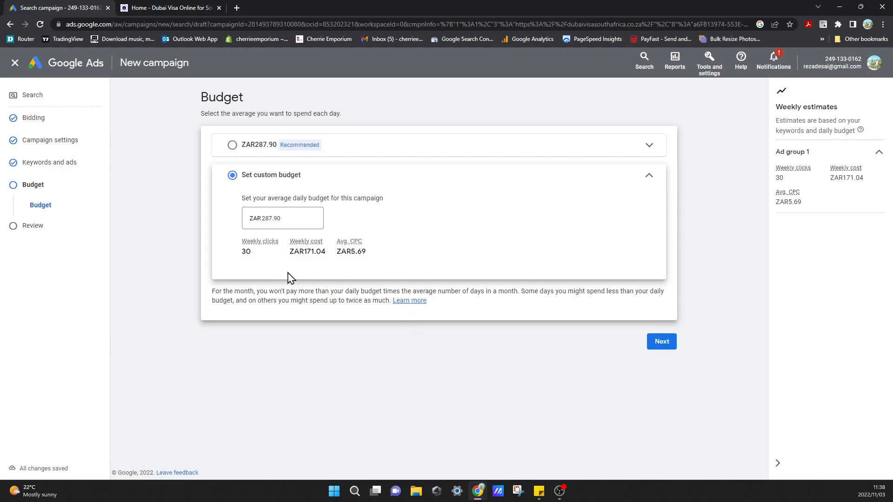
{"action": "left_click", "coordinate": [300, 218]}
{"action": "left_click_drag", "start_coordinate": [289, 218], "coordinate": [256, 220]}
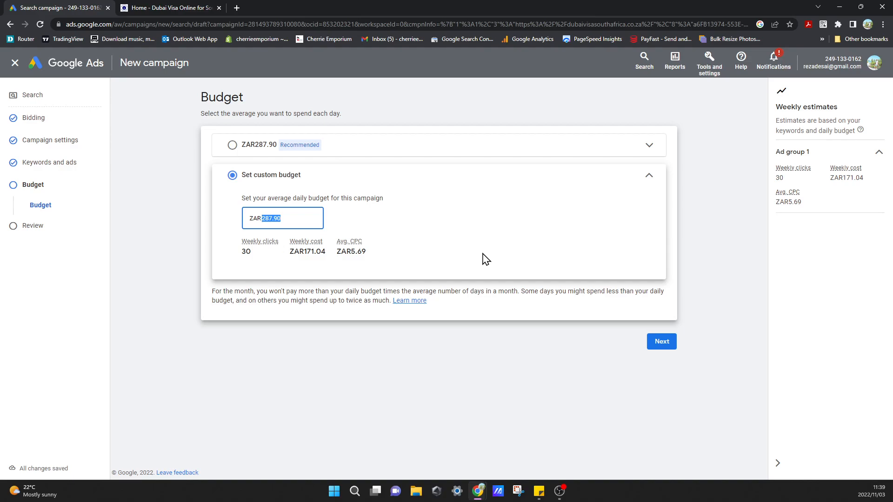
{"action": "type", "text": "100"}
{"action": "left_click", "coordinate": [366, 431]}
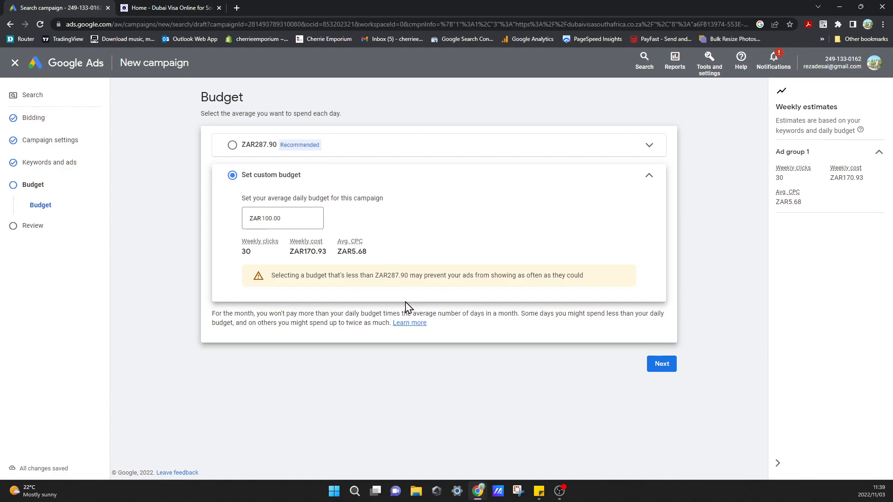
Step: Set the custom daily budget to ZAR 50 and continue to the campaign review
{"action": "double_click", "coordinate": [289, 218]}
{"action": "type", "text": "50"}
{"action": "left_click", "coordinate": [193, 334]}
{"action": "left_click", "coordinate": [668, 364]}
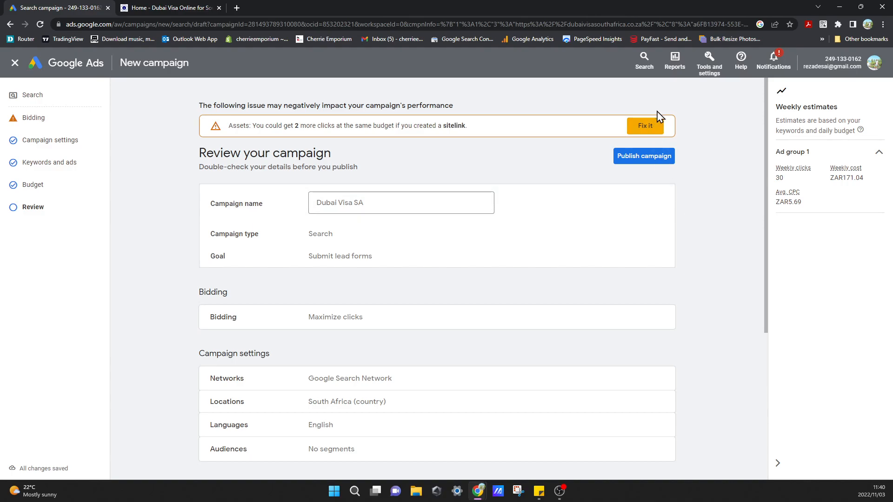
Step: Review the campaign summary, covering name, goal, bidding, campaign settings, keywords, ads and budget
{"action": "key", "text": "alt+Tab"}
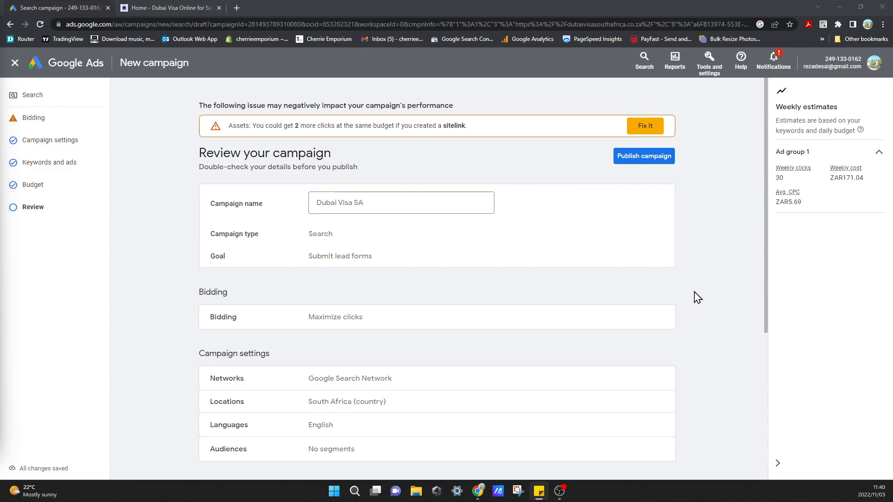
{"action": "scroll", "coordinate": [698, 297], "scroll_direction": "down", "scroll_amount": 1}
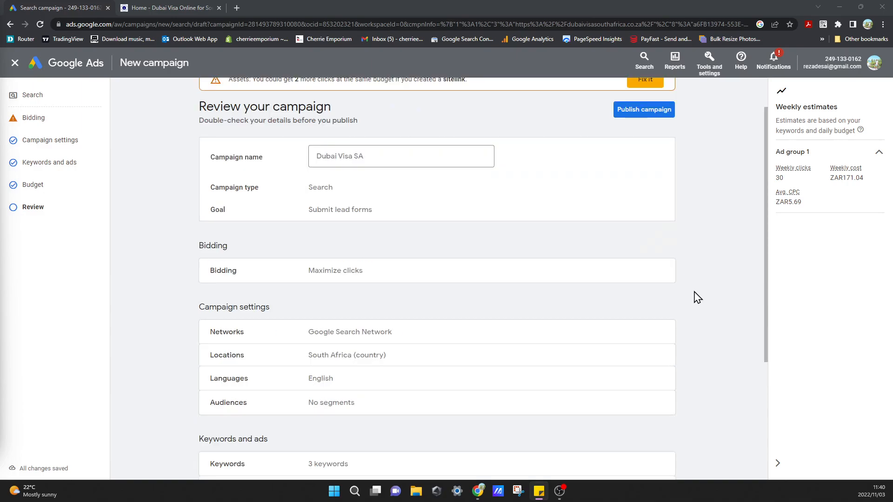
{"action": "scroll", "coordinate": [697, 298], "scroll_direction": "down", "scroll_amount": 3}
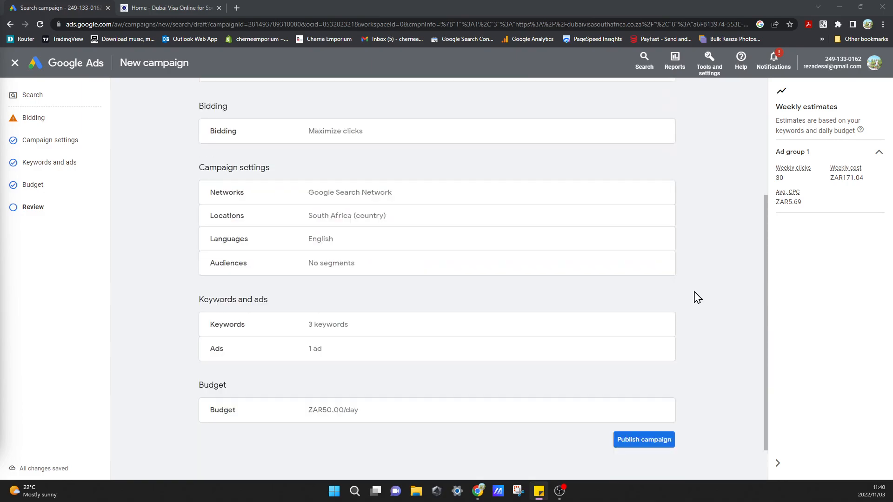
{"action": "scroll", "coordinate": [698, 298], "scroll_direction": "up", "scroll_amount": 4}
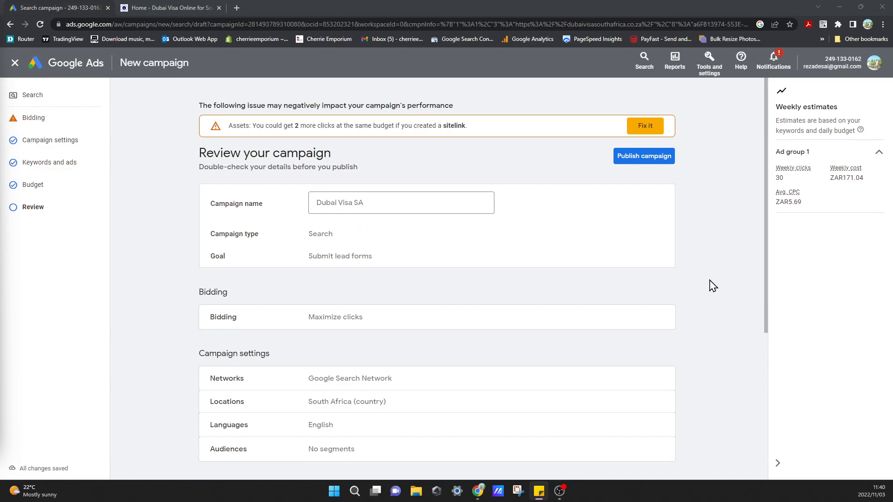
{"action": "scroll", "coordinate": [715, 285], "scroll_direction": "down", "scroll_amount": 5}
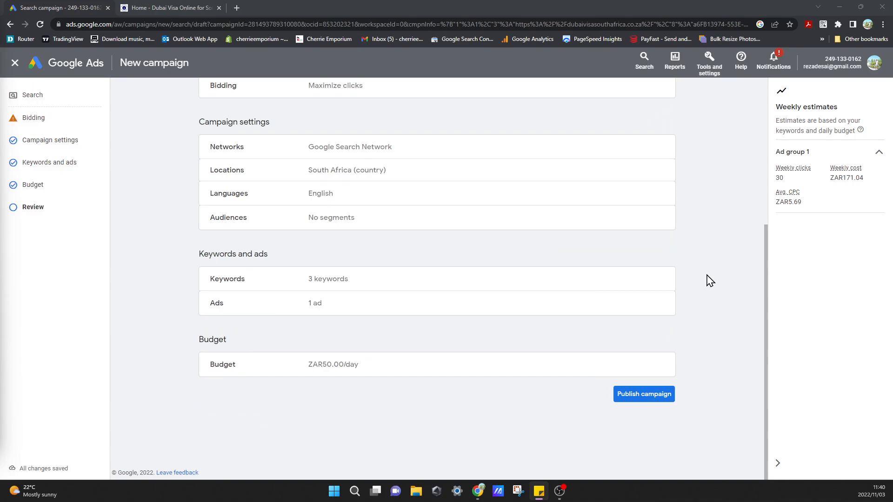
Step: Check the campaign summary once more from the campaign name down to the budget and publish the Dubai Visa SA campaign
{"action": "scroll", "coordinate": [710, 279], "scroll_direction": "up", "scroll_amount": 5}
{"action": "scroll", "coordinate": [712, 279], "scroll_direction": "down", "scroll_amount": 5}
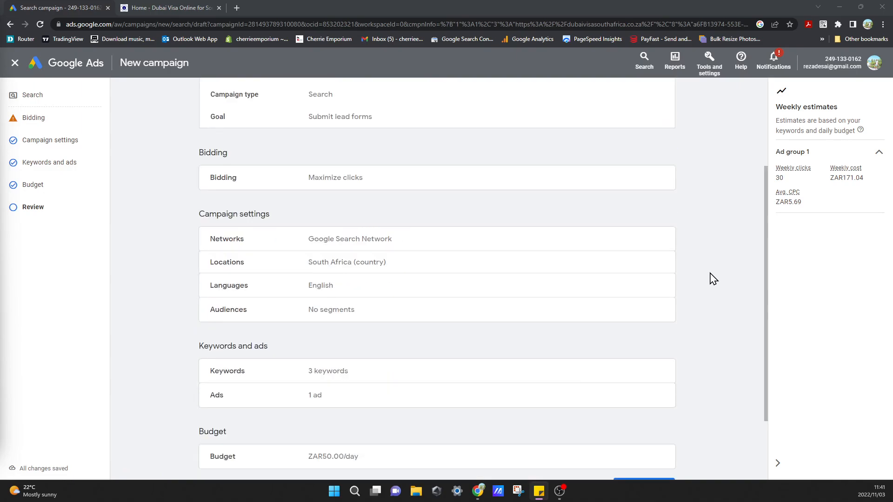
{"action": "scroll", "coordinate": [714, 279], "scroll_direction": "up", "scroll_amount": 5}
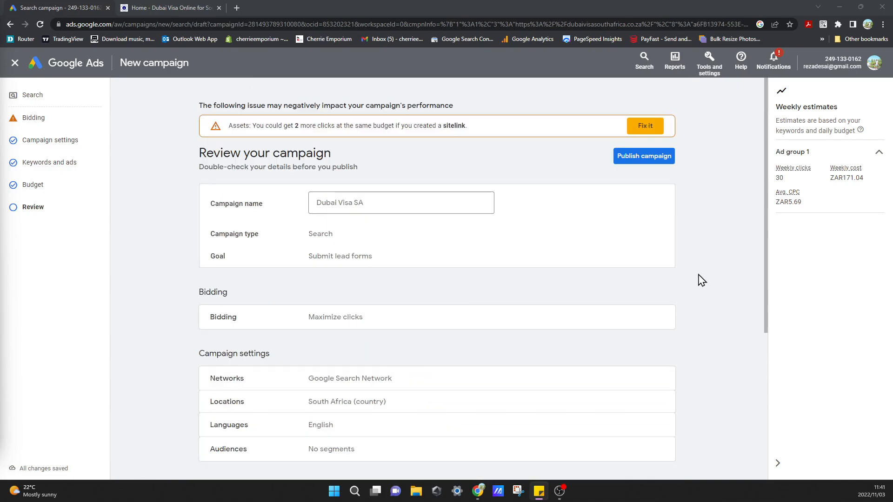
{"action": "scroll", "coordinate": [681, 303], "scroll_direction": "down", "scroll_amount": 5}
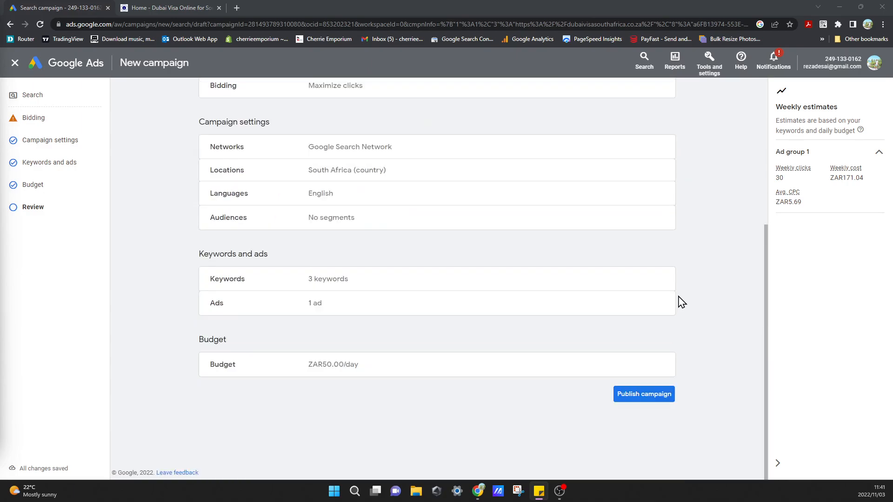
{"action": "scroll", "coordinate": [454, 357], "scroll_direction": "up", "scroll_amount": 5}
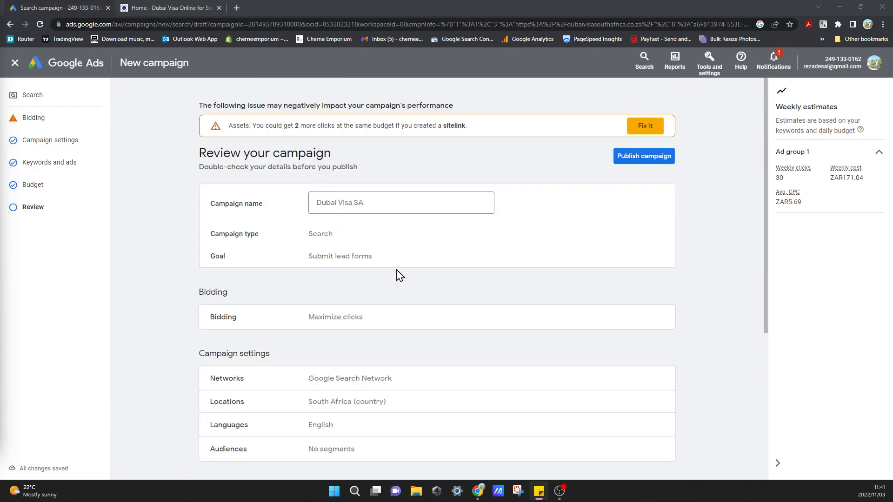
{"action": "scroll", "coordinate": [397, 275], "scroll_direction": "down", "scroll_amount": 5}
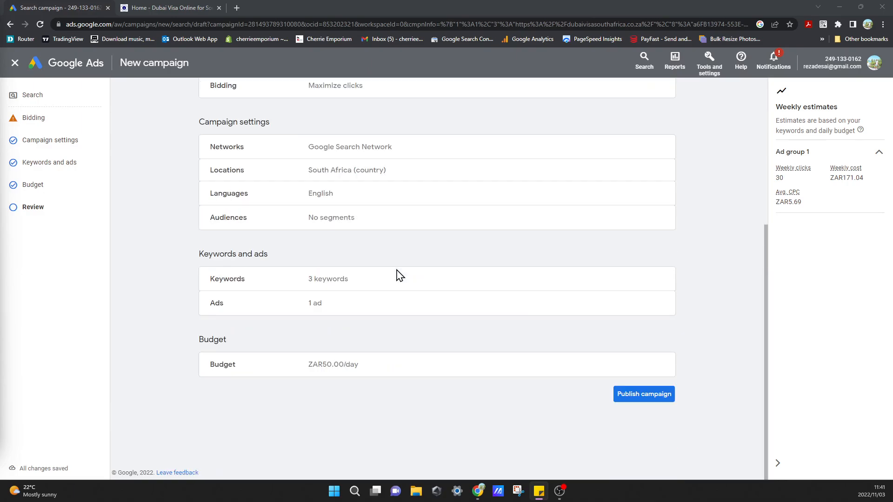
{"action": "left_click", "coordinate": [645, 395]}
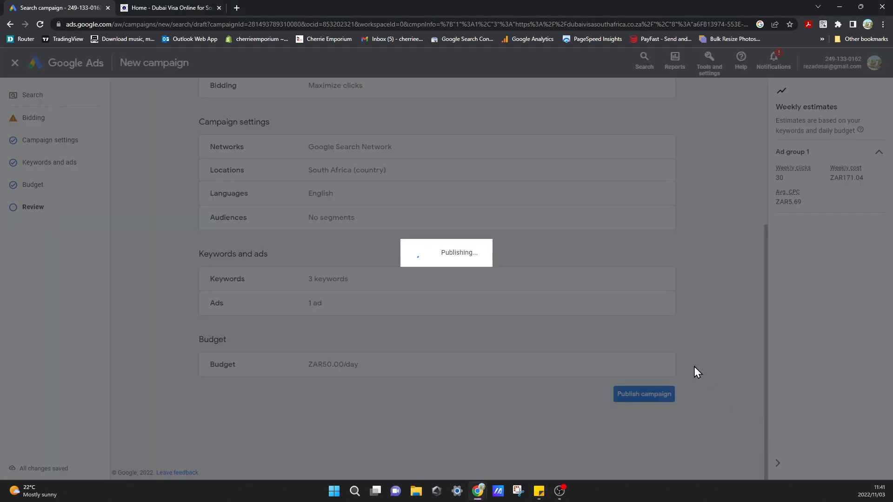